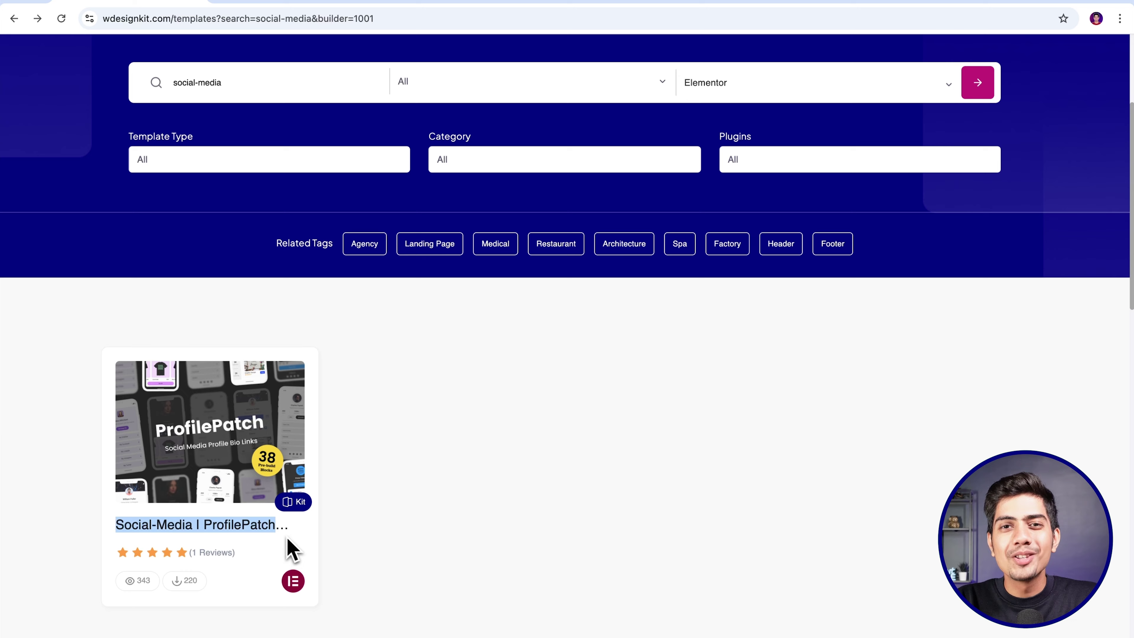
- Look over the Templates, Widgets and Cloud menus at the top of the WDesignKit site
scroll(288, 547, up, 5)
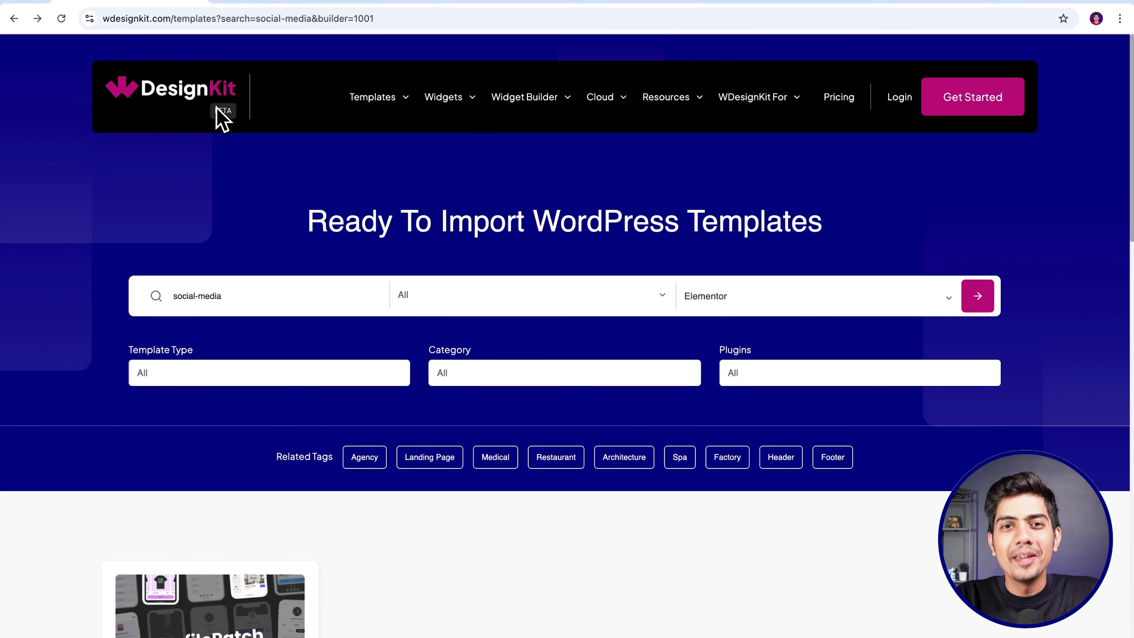
mouse_move(383, 115)
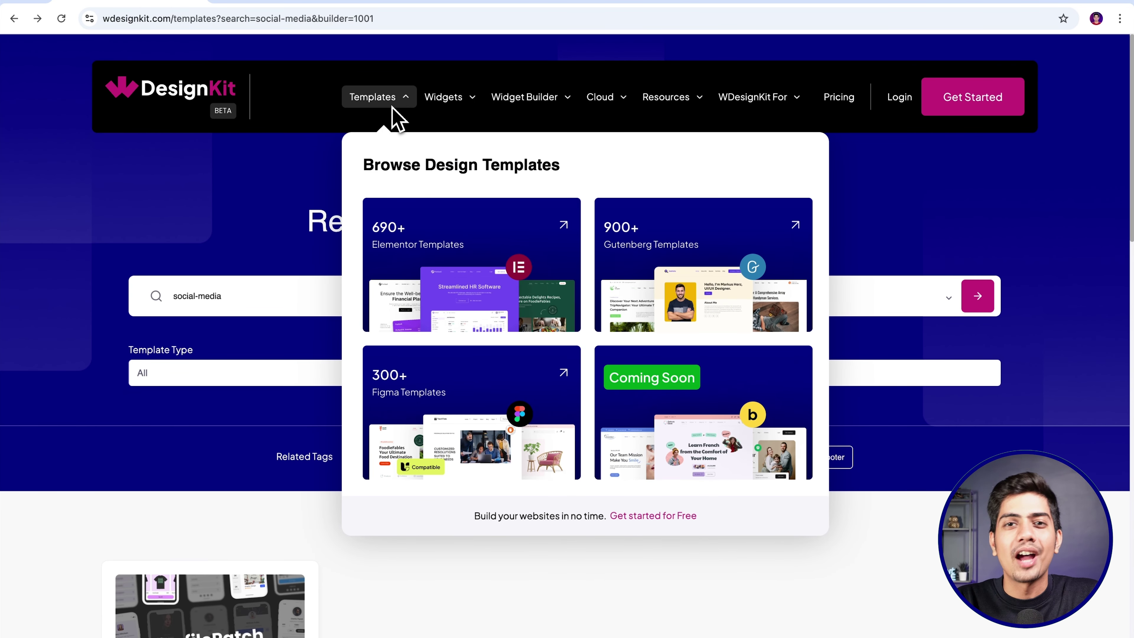
mouse_move(440, 104)
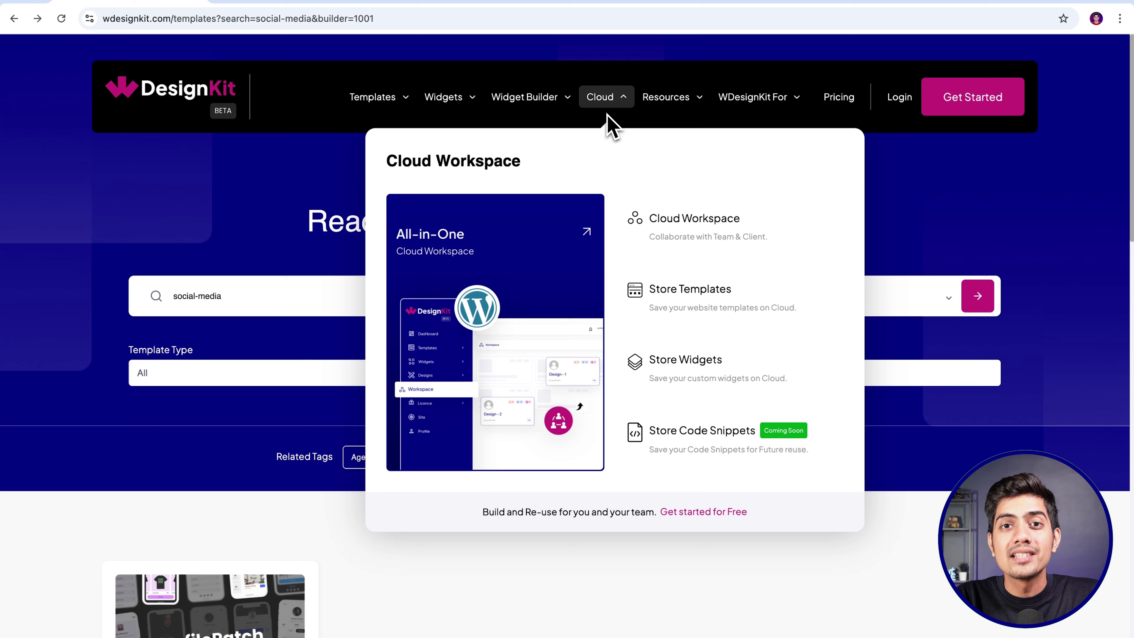
mouse_move(774, 117)
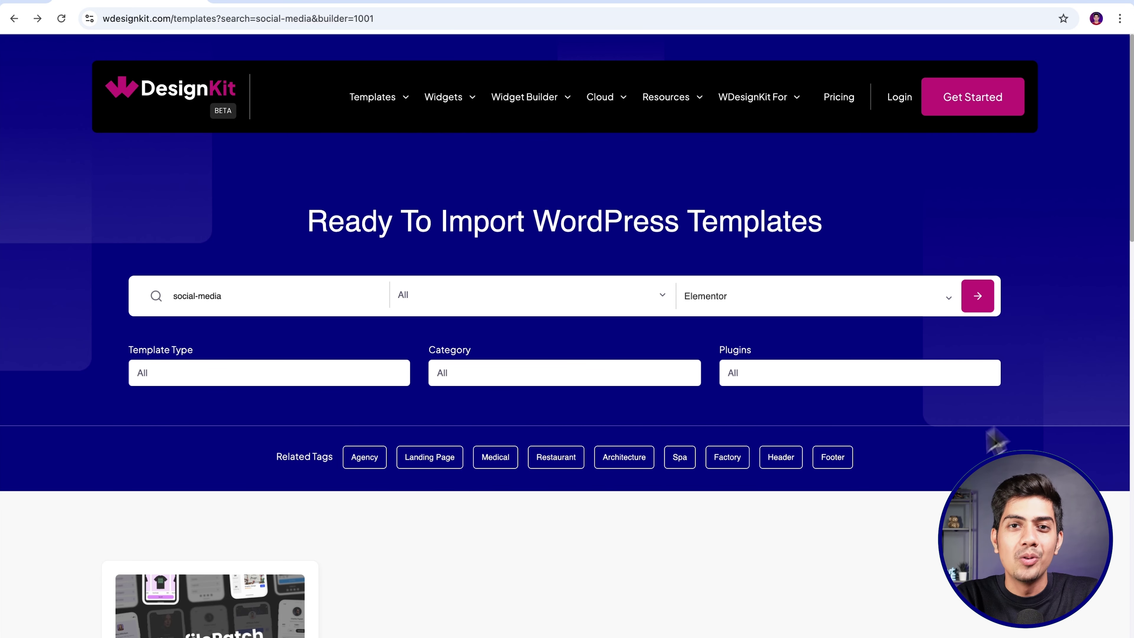
- Review the options in the Template Type, Category and Plugins filter dropdowns
click(392, 379)
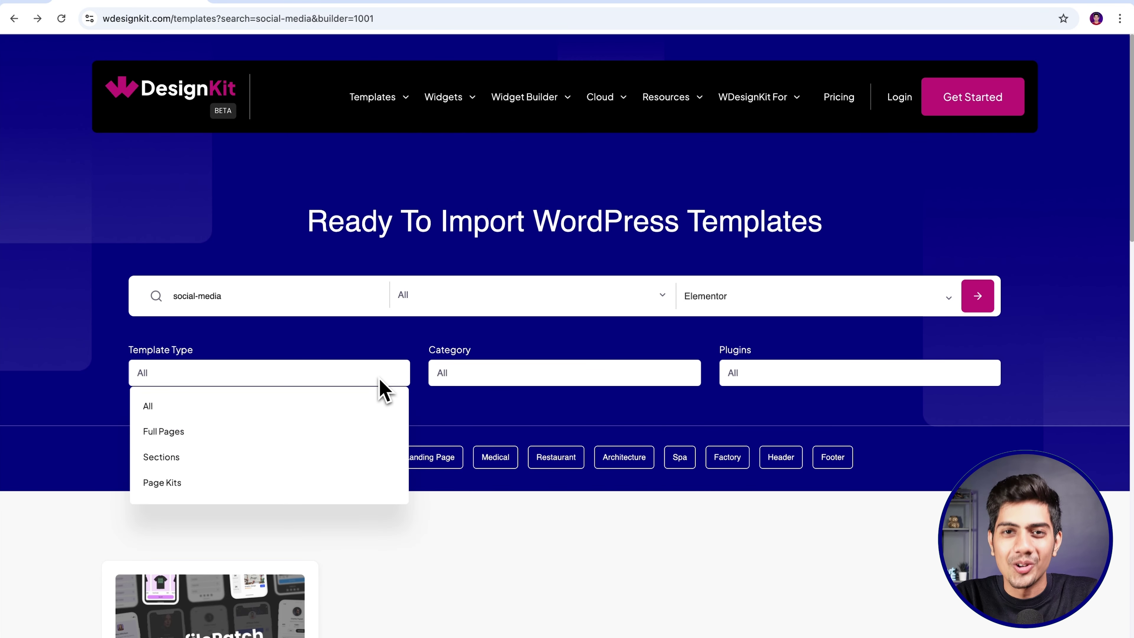
click(442, 379)
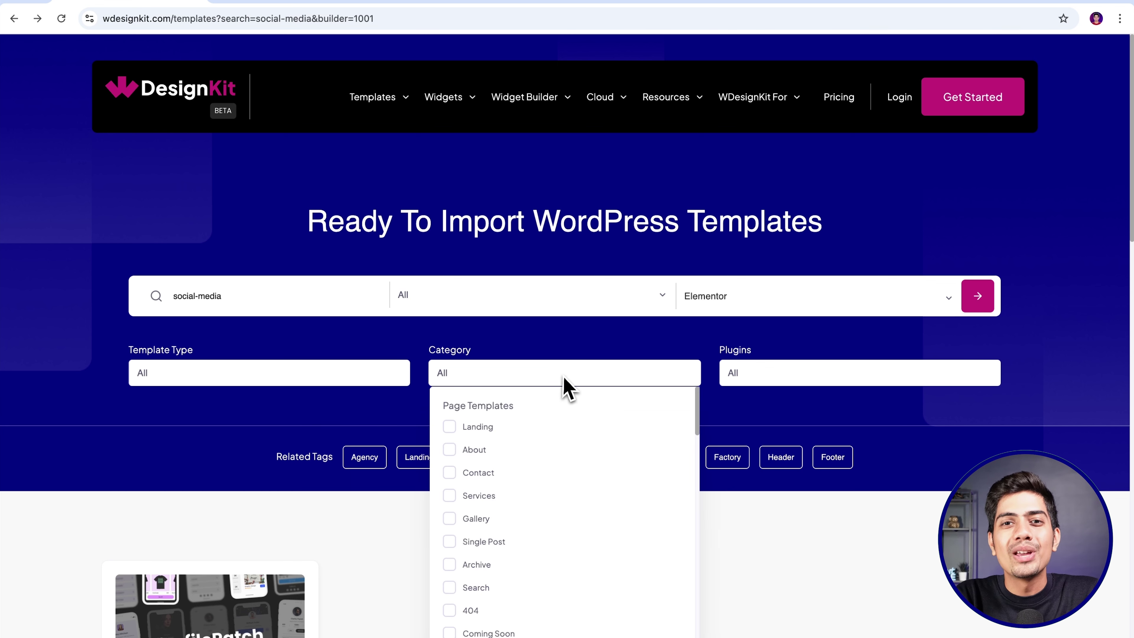
click(755, 376)
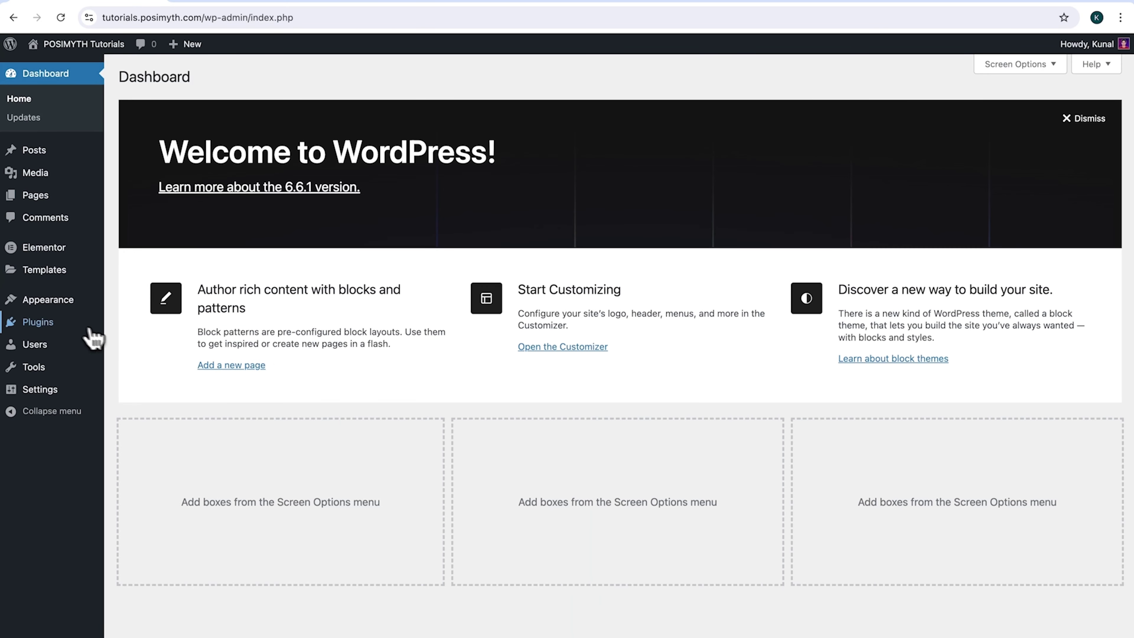
mouse_move(69, 332)
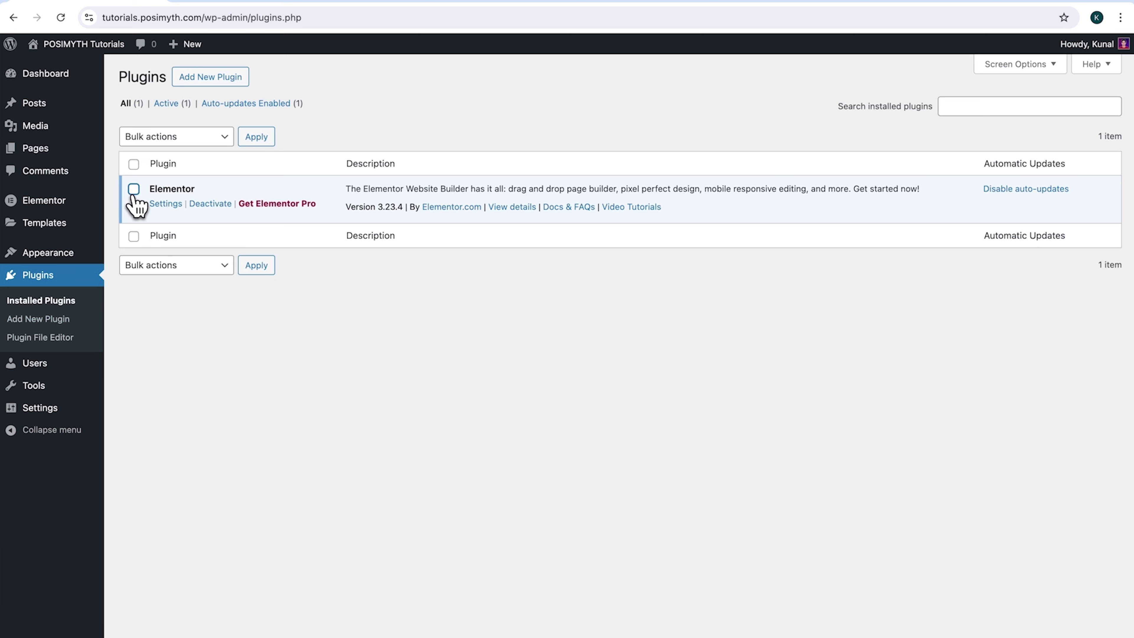
- Search Add New Plugin for 'wdesignkit', then install and activate WDesignKit
click(212, 84)
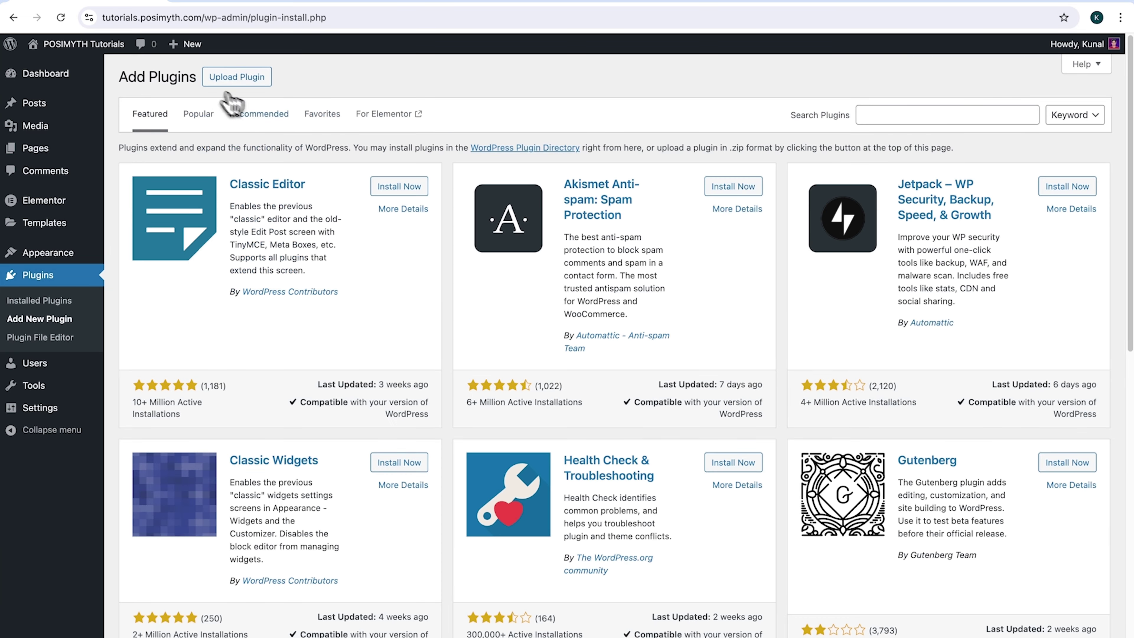
click(892, 115)
text(wdesig)
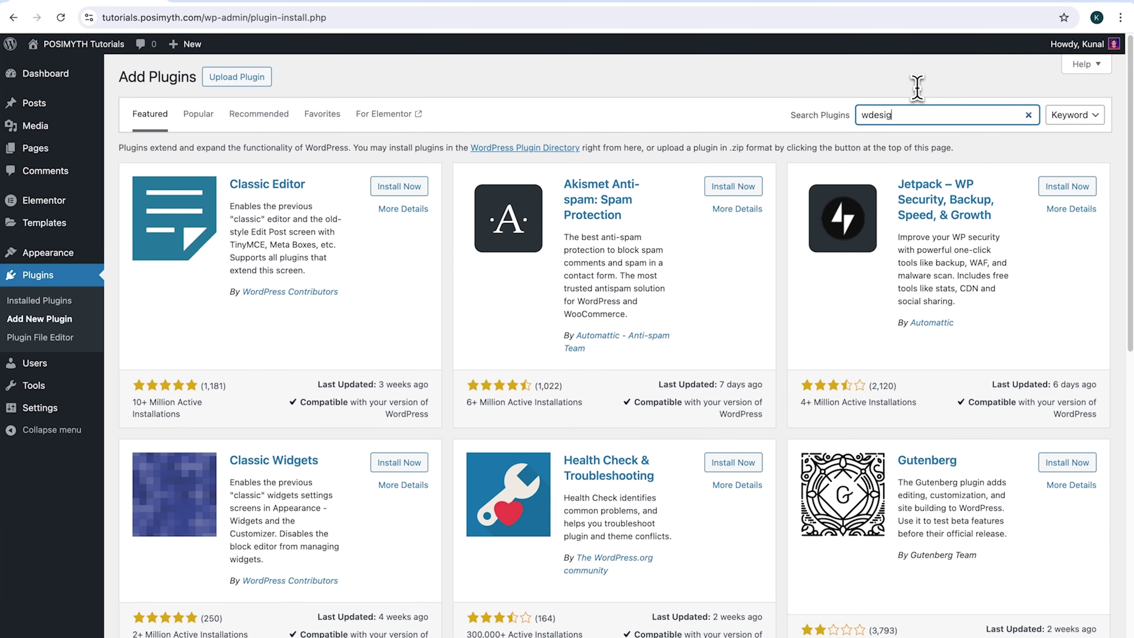
text(nkit)
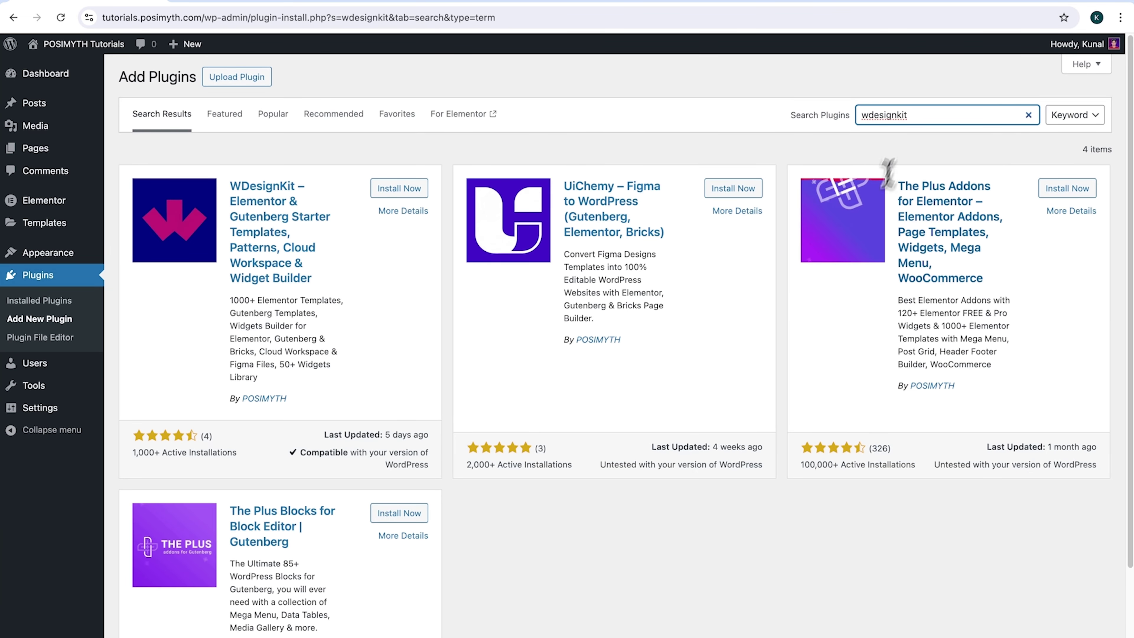
click(393, 196)
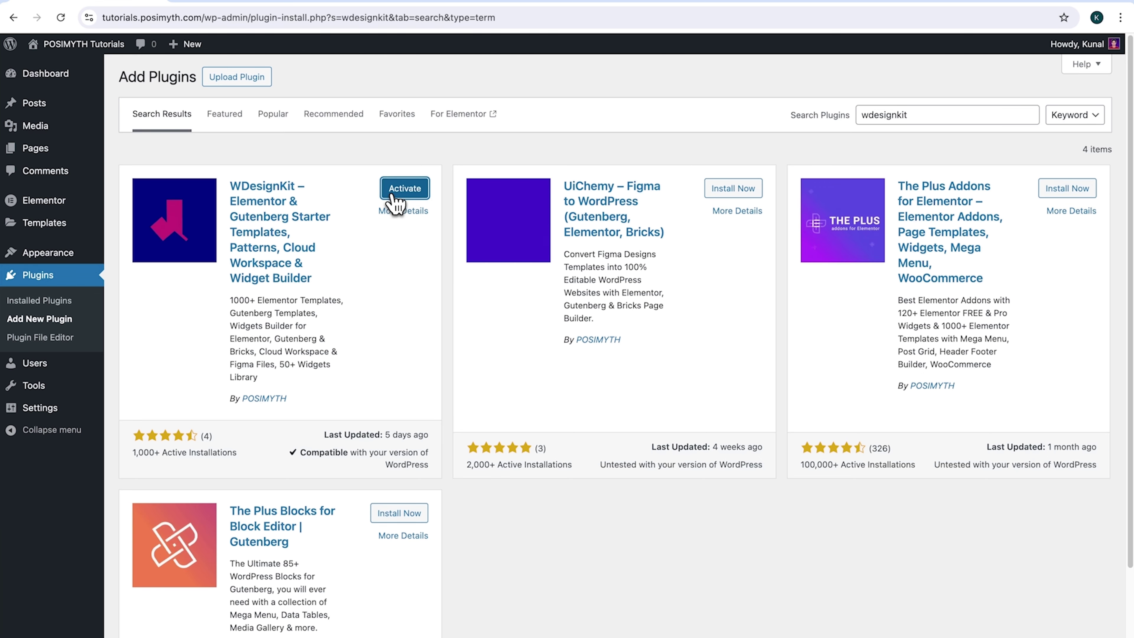
click(395, 190)
- Go to Appearance > Themes and highlight the active theme's name, Nexter
click(71, 257)
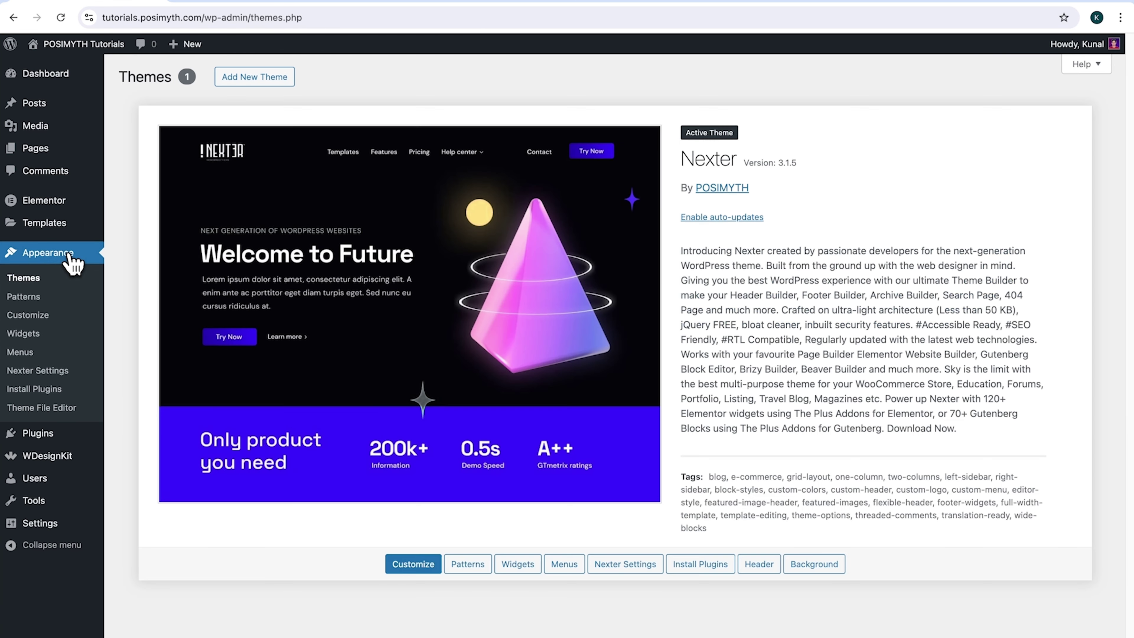
drag(679, 159, 741, 163)
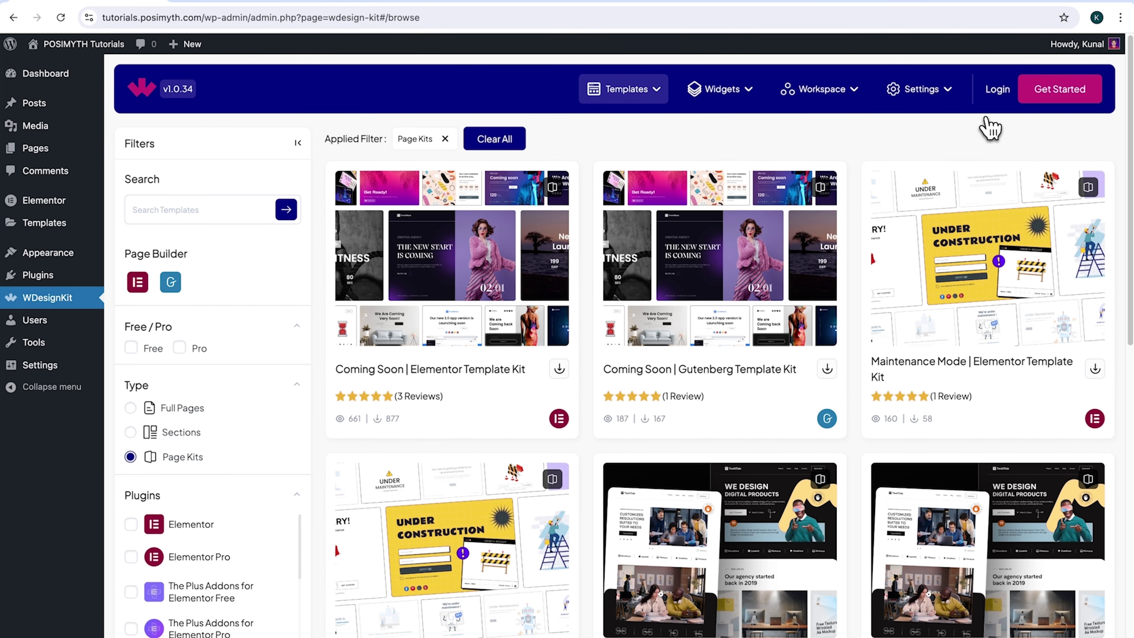
- Open the WDesignKit Login screen, view the Sign Up form, then return to Sign In
click(997, 89)
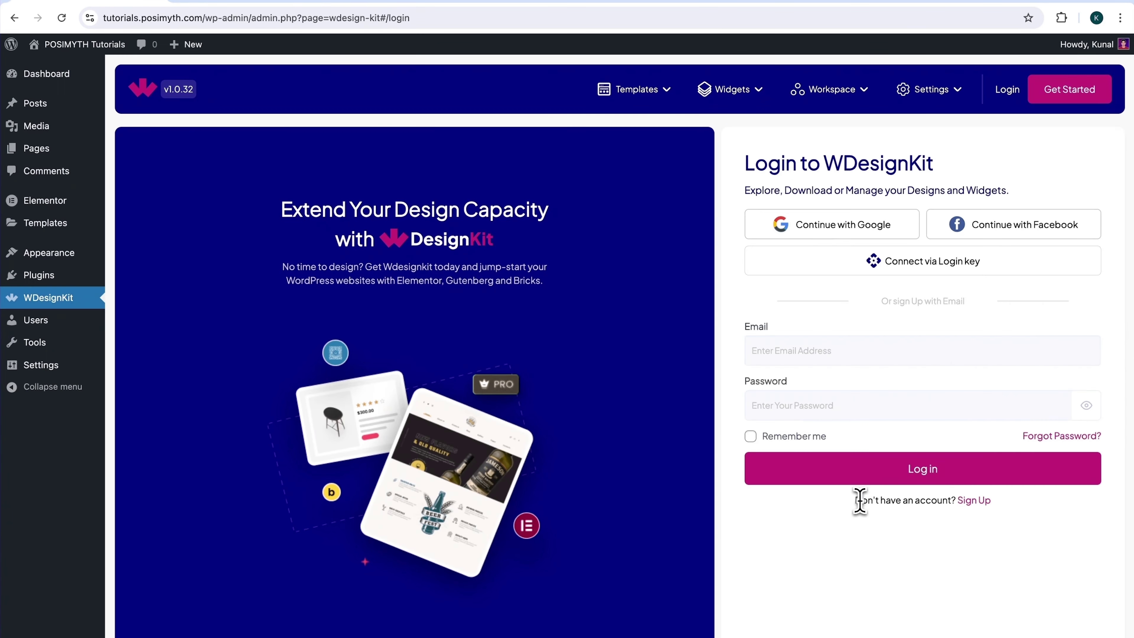
drag(854, 500, 960, 524)
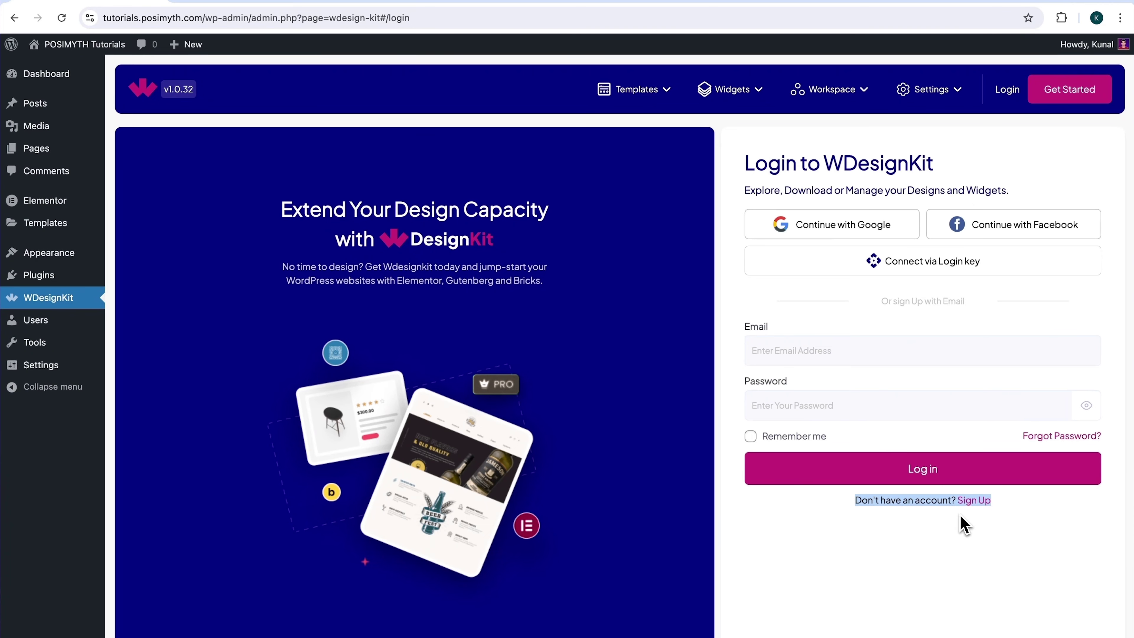
click(976, 505)
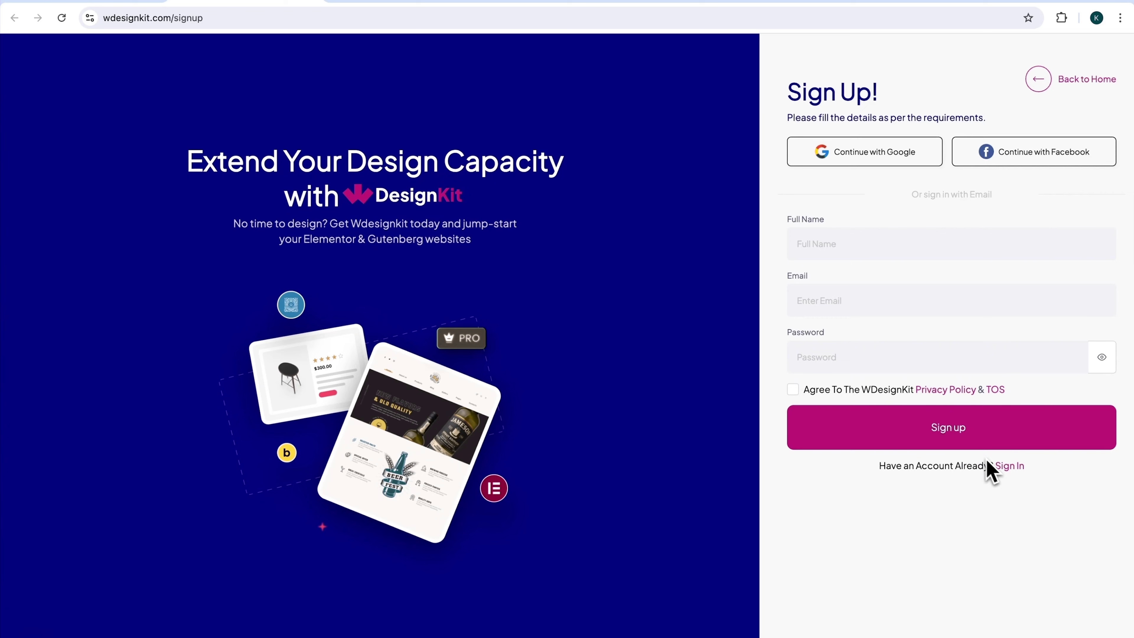
click(1008, 467)
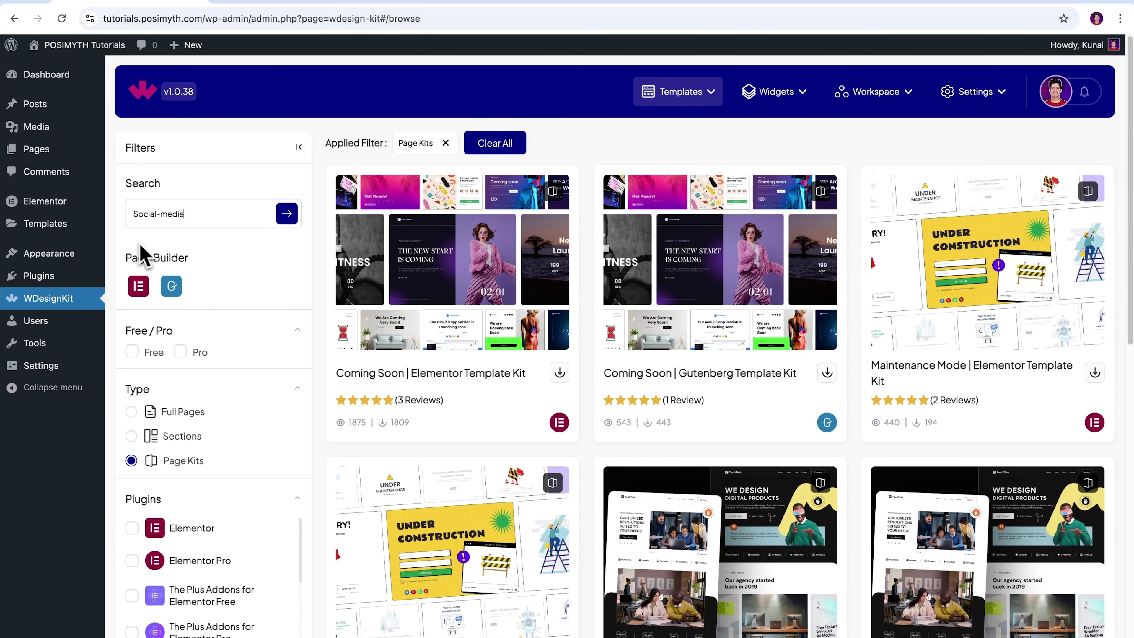
- Search templates for 'Social-media' and open the ProfilePatch Elementor Template Kit
click(286, 214)
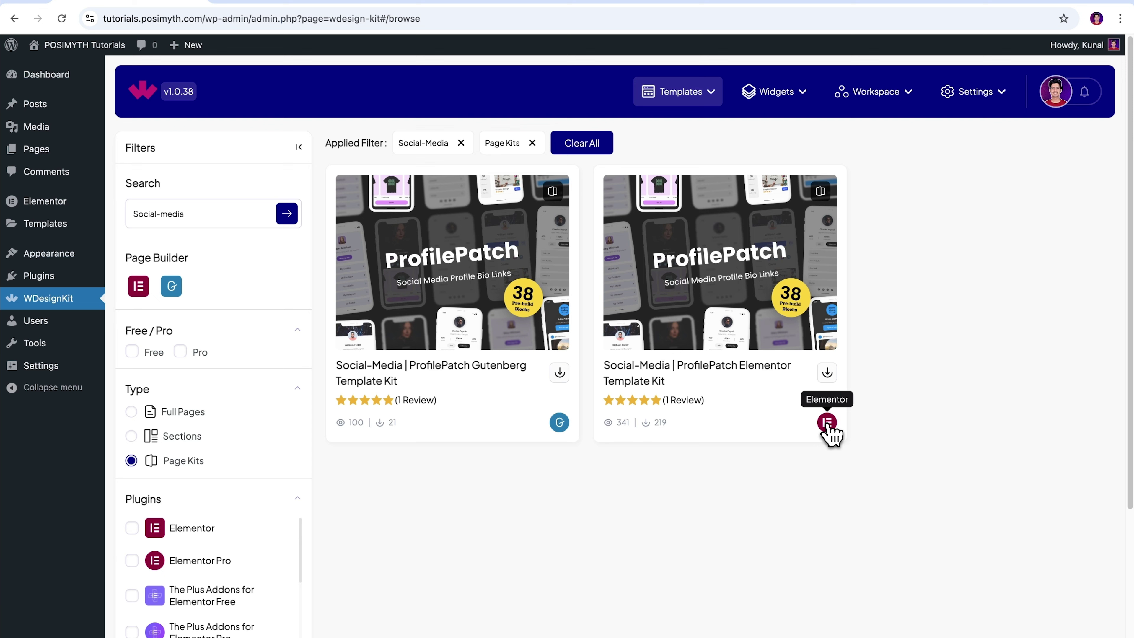
click(717, 295)
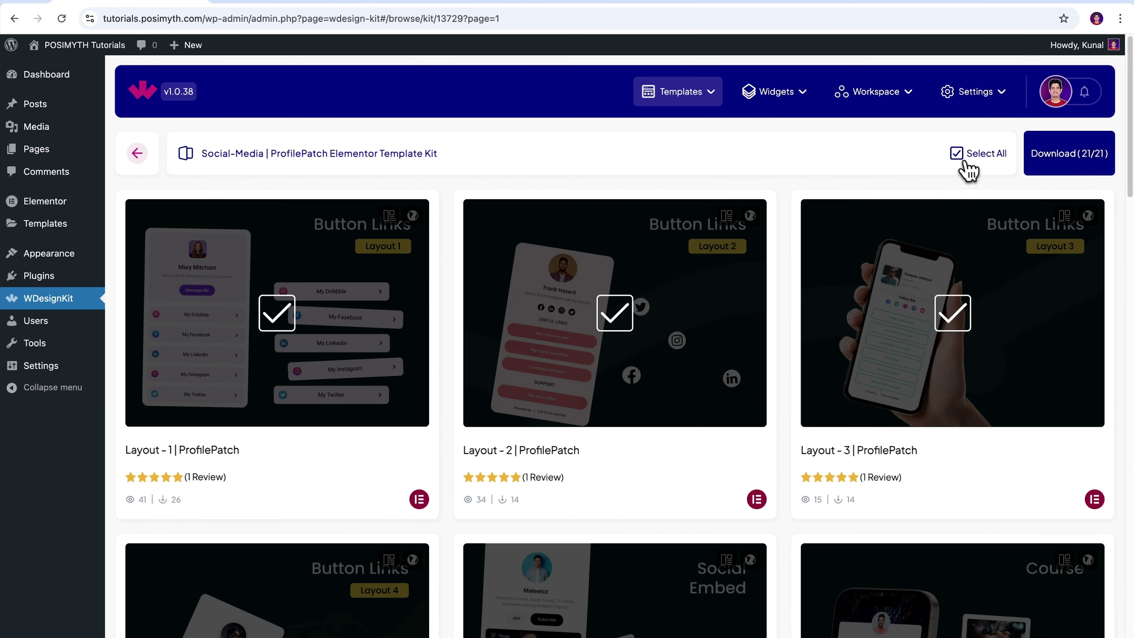
- Uncheck Select All in the ProfilePatch kit and scroll through Layout - 1 to Layout - 18
click(867, 139)
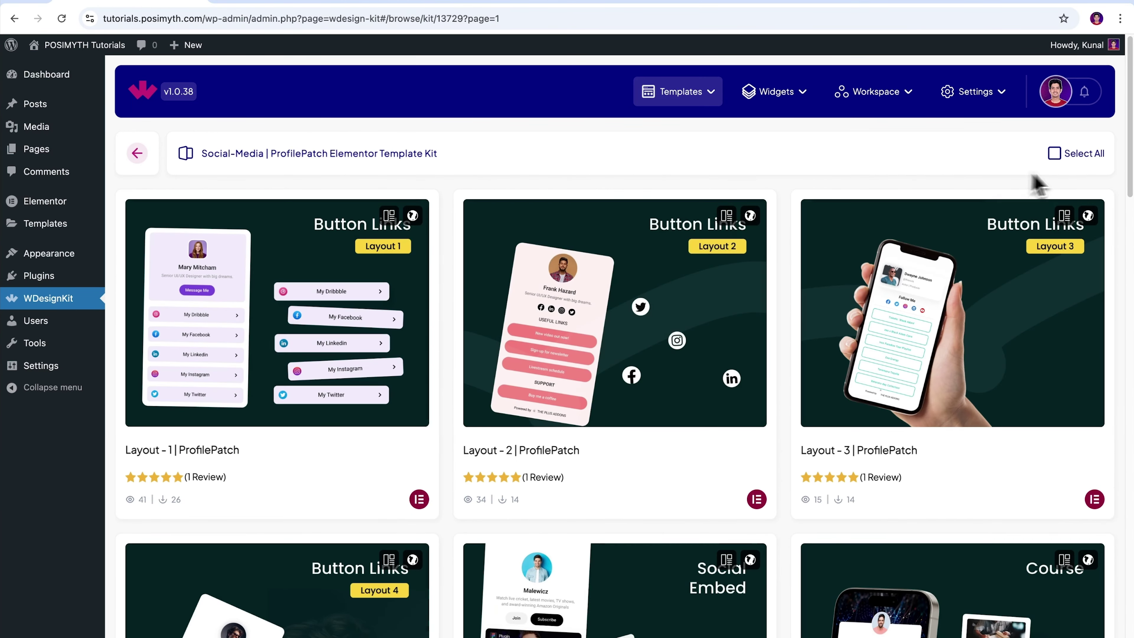
scroll(1037, 184, down, 10)
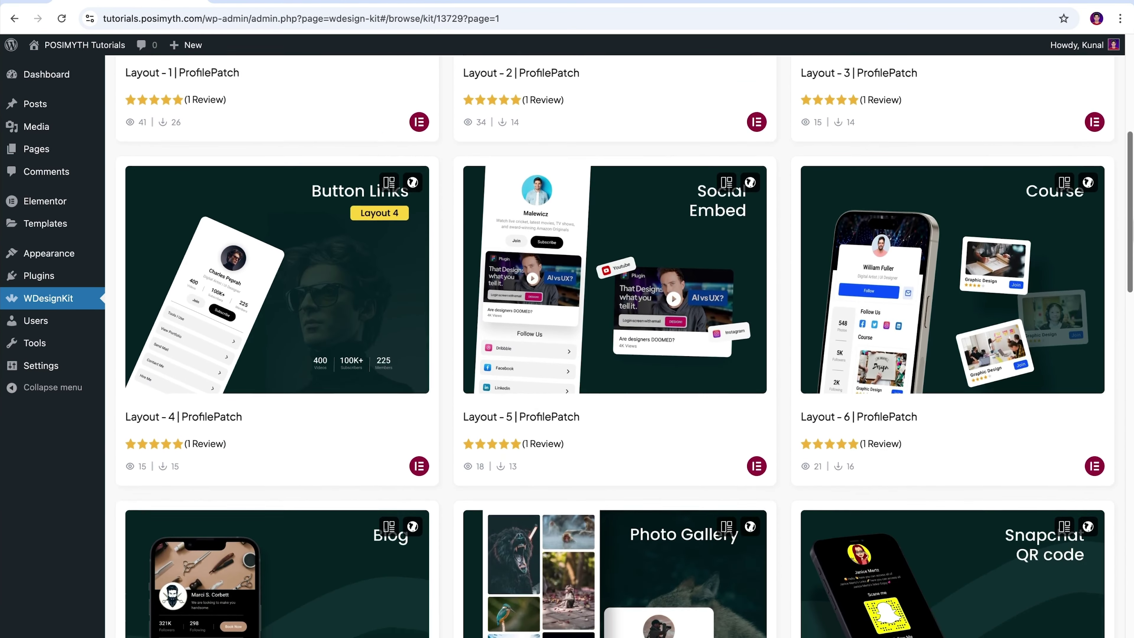
scroll(1037, 184, down, 15)
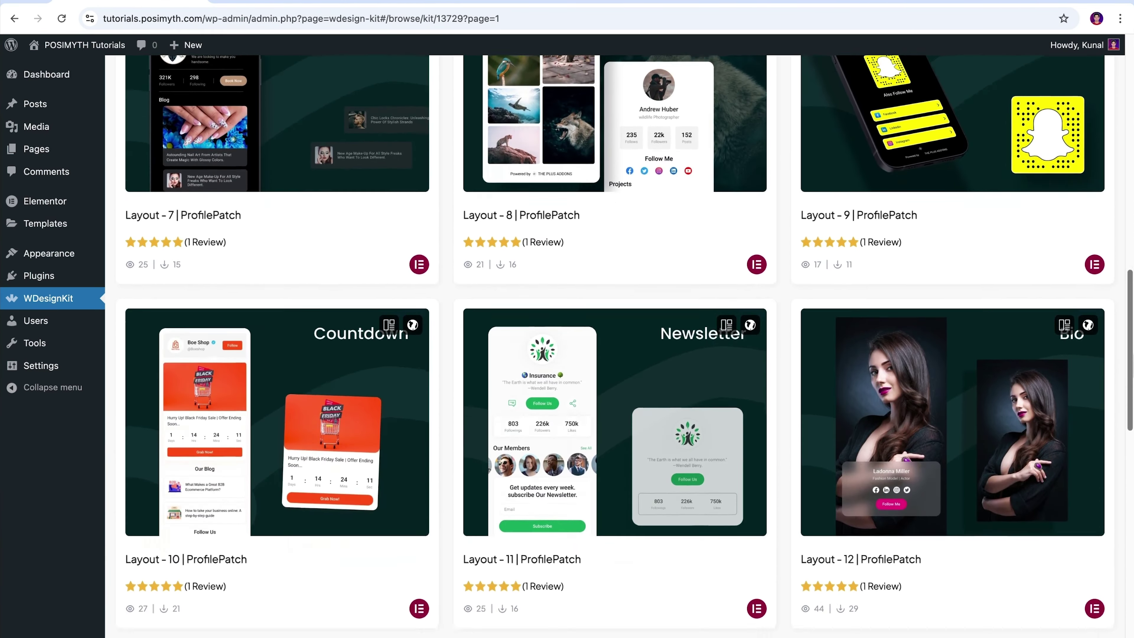
scroll(1037, 184, down, 14)
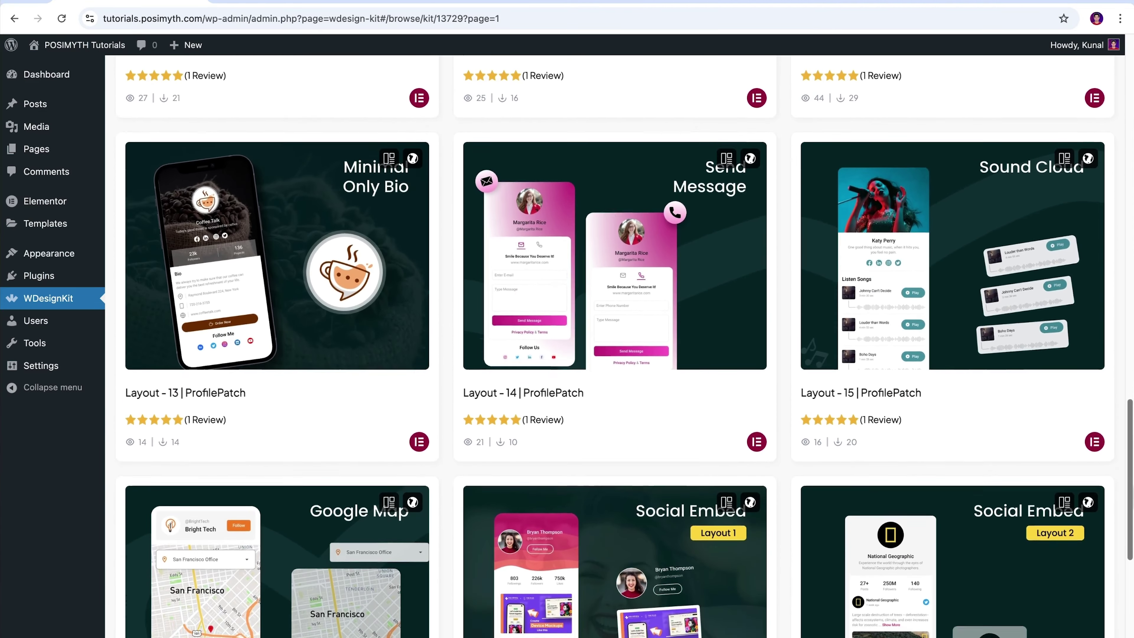
scroll(1036, 184, down, 3)
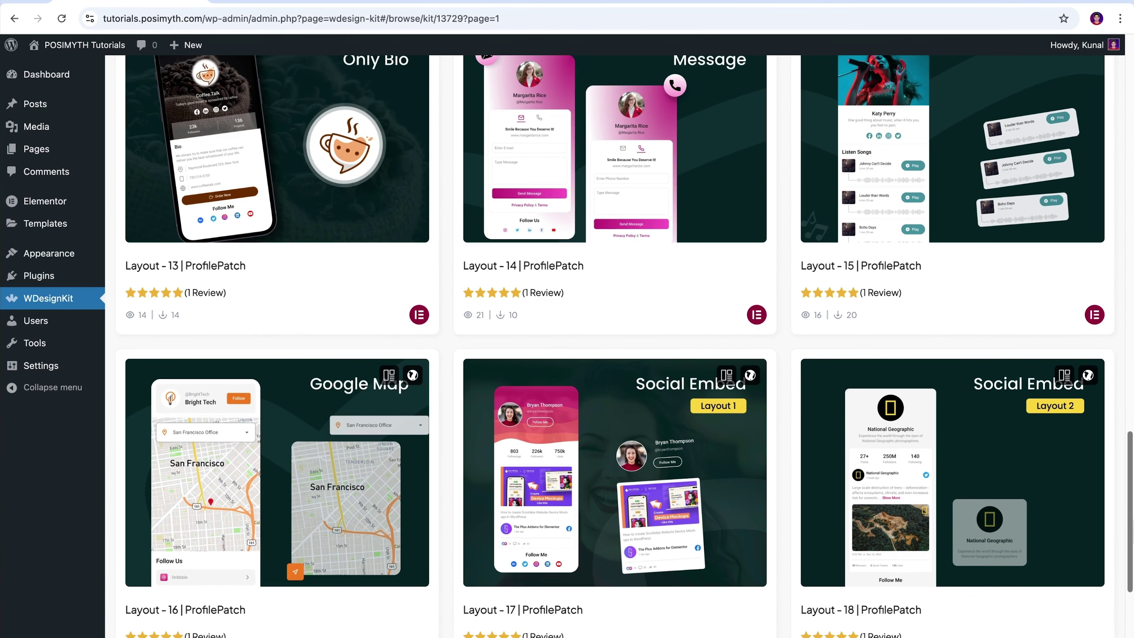
mouse_move(1059, 445)
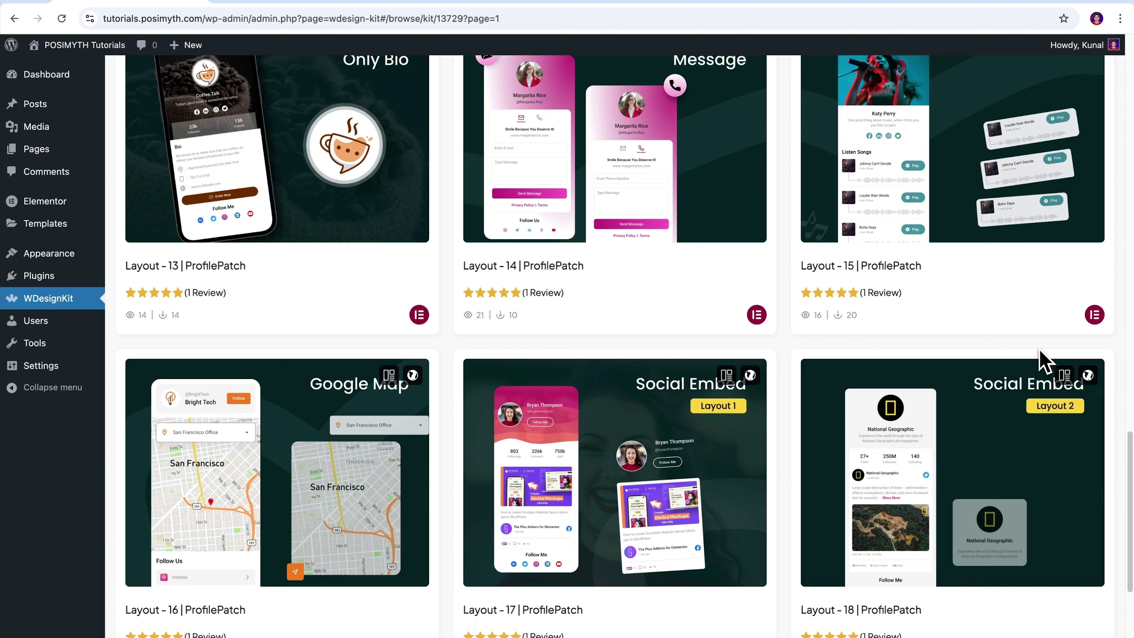
scroll(1041, 359, up, 20)
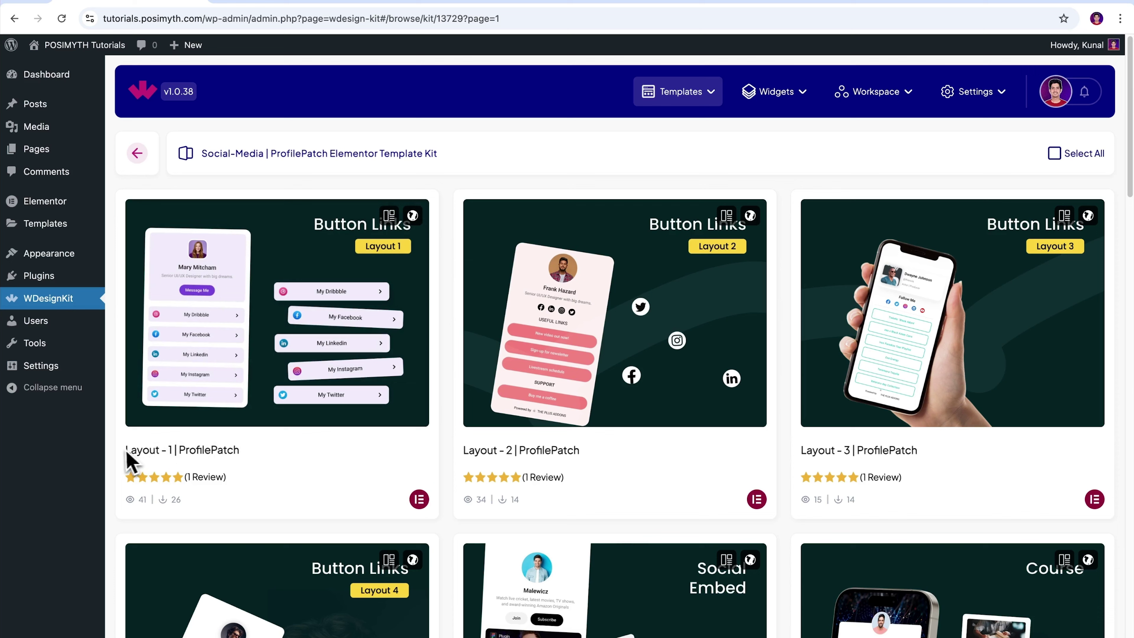
- Select and download Layout - 1, install The Plus Addons, and import the template
drag(126, 452, 272, 481)
click(275, 329)
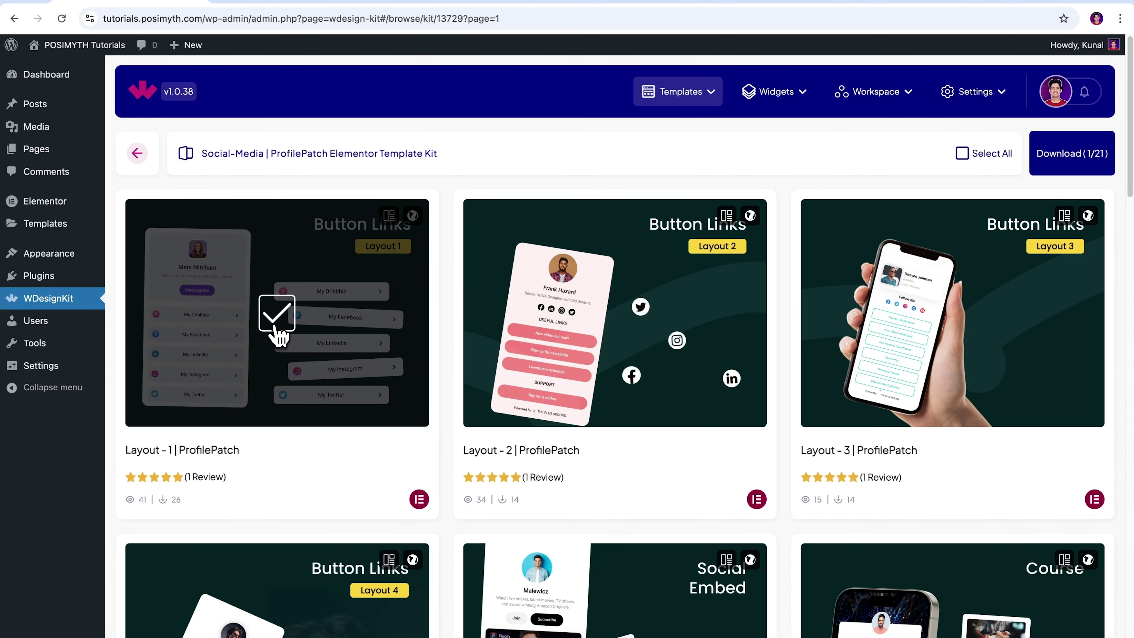
click(1055, 159)
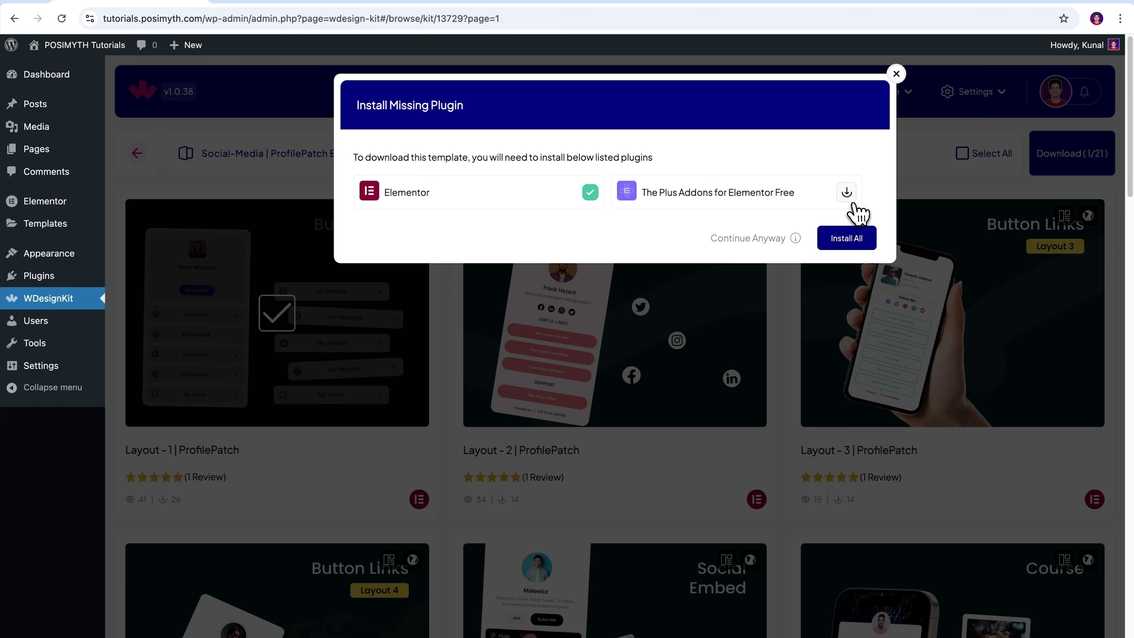
click(846, 192)
click(848, 243)
click(846, 244)
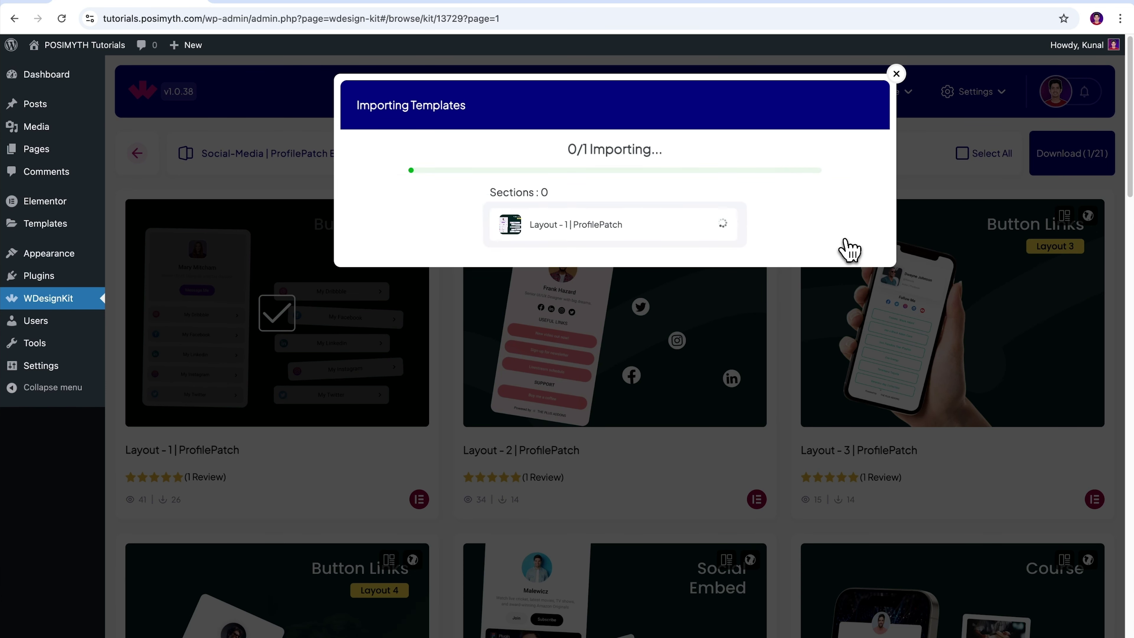
drag(564, 155, 758, 165)
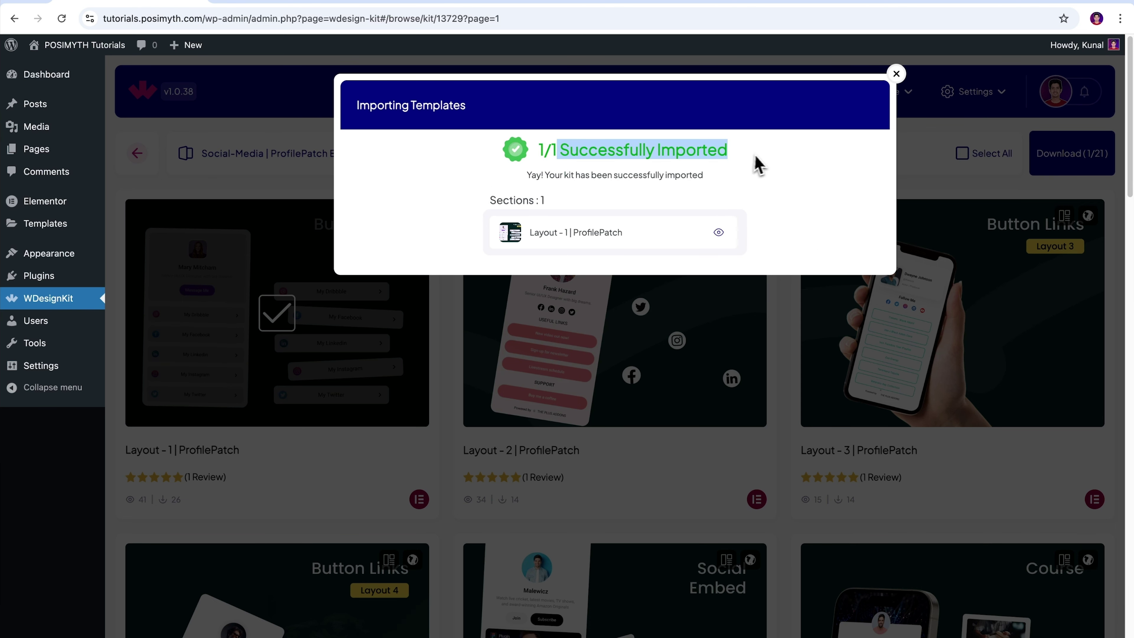
- Dismiss the import success message and open Pages > All Pages, where Elementor Page #158616 is listed
click(896, 73)
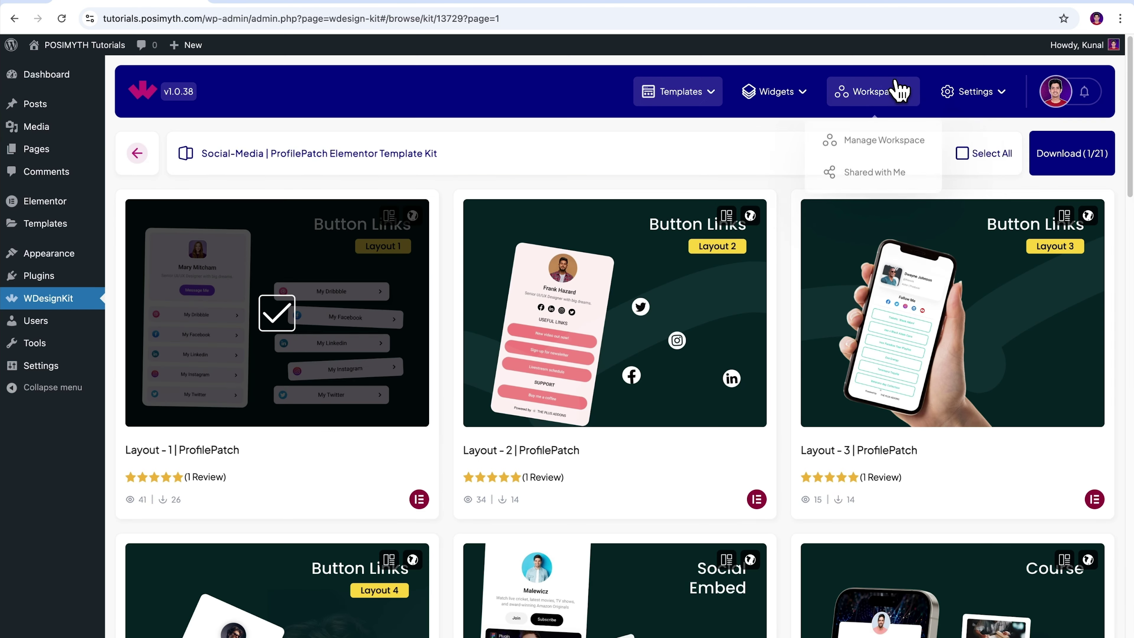
click(39, 155)
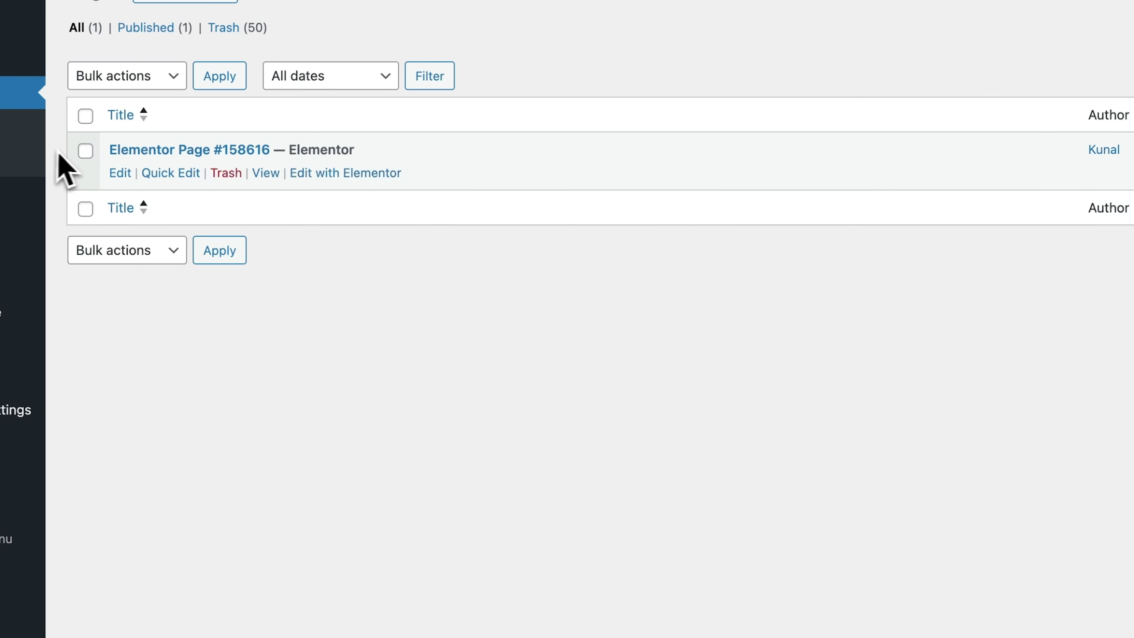
click(86, 151)
click(85, 152)
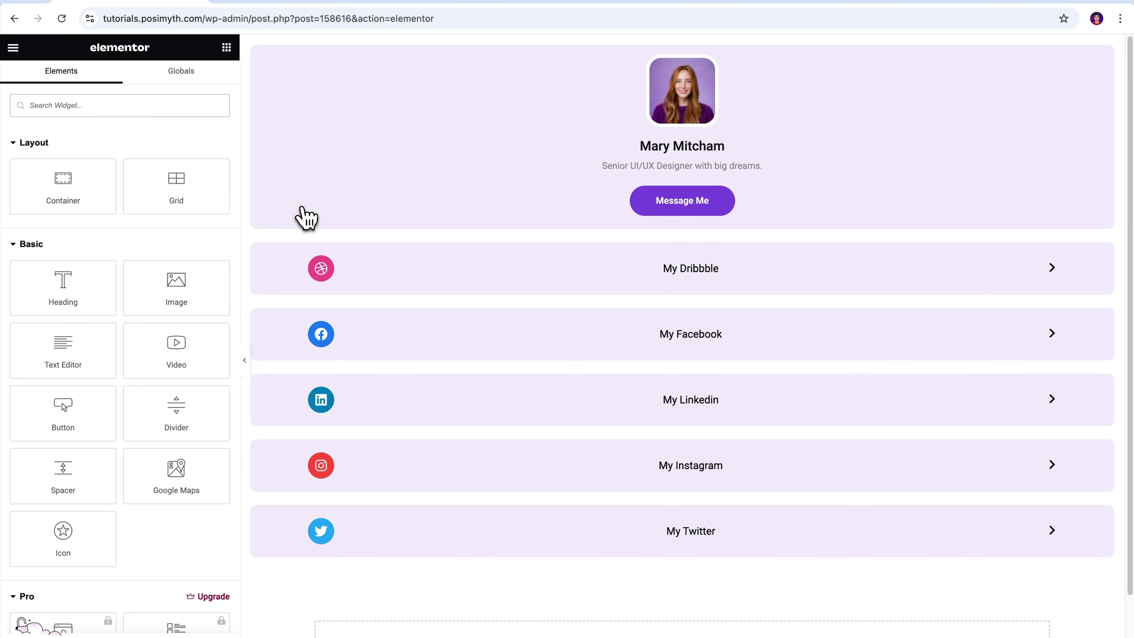
- Inspect the Message Me button, profile info box, link headings and icons, then enable Responsive Mode
click(666, 213)
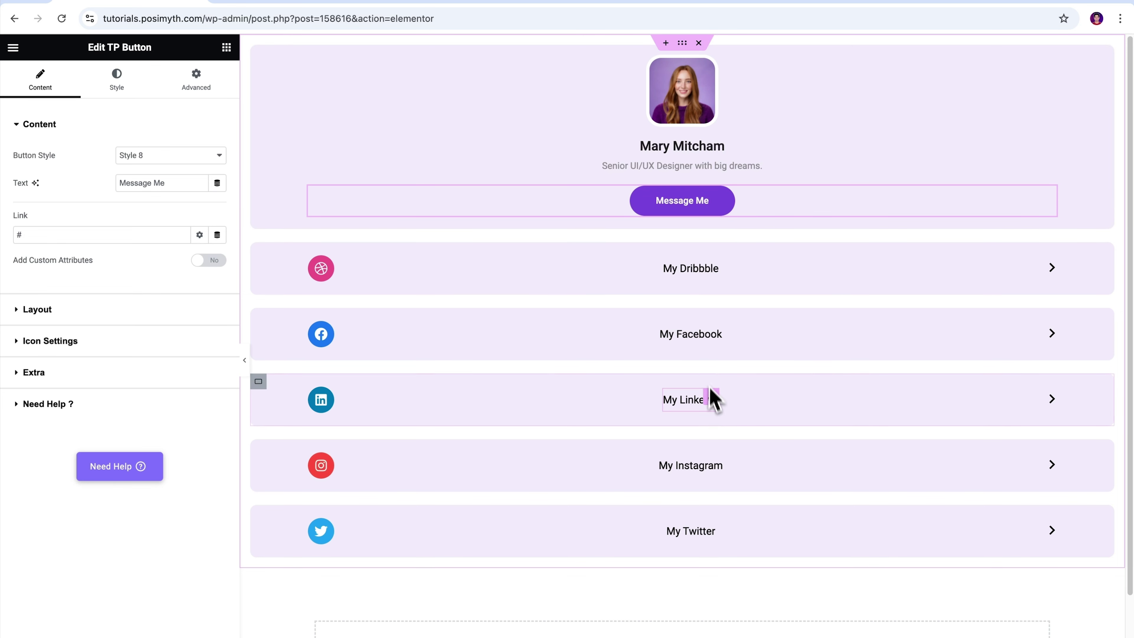
click(717, 418)
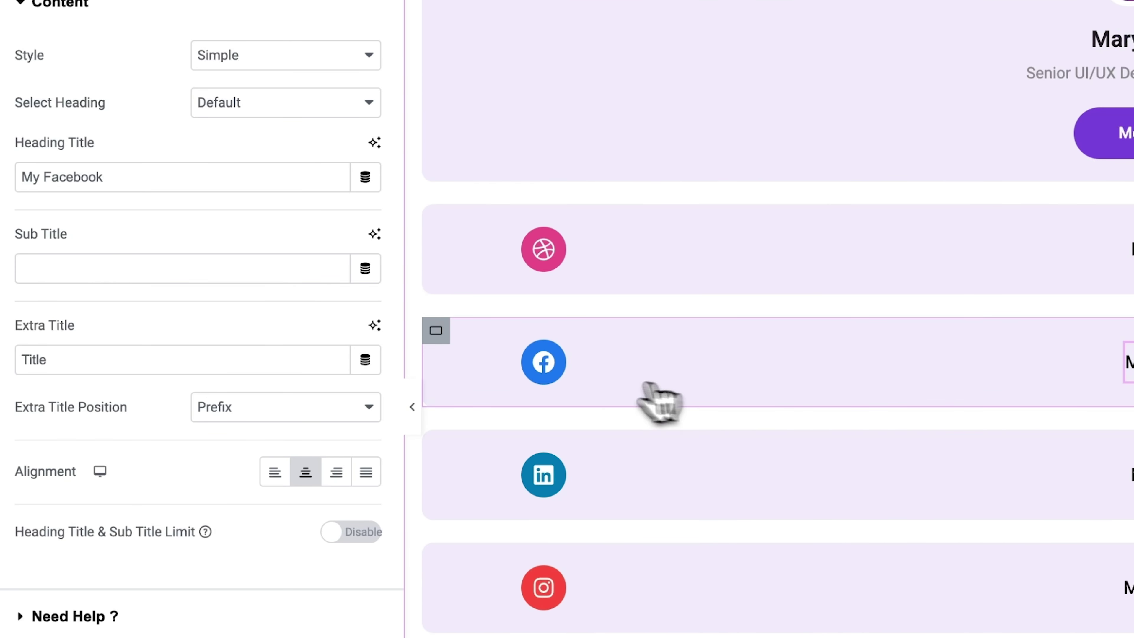
click(544, 368)
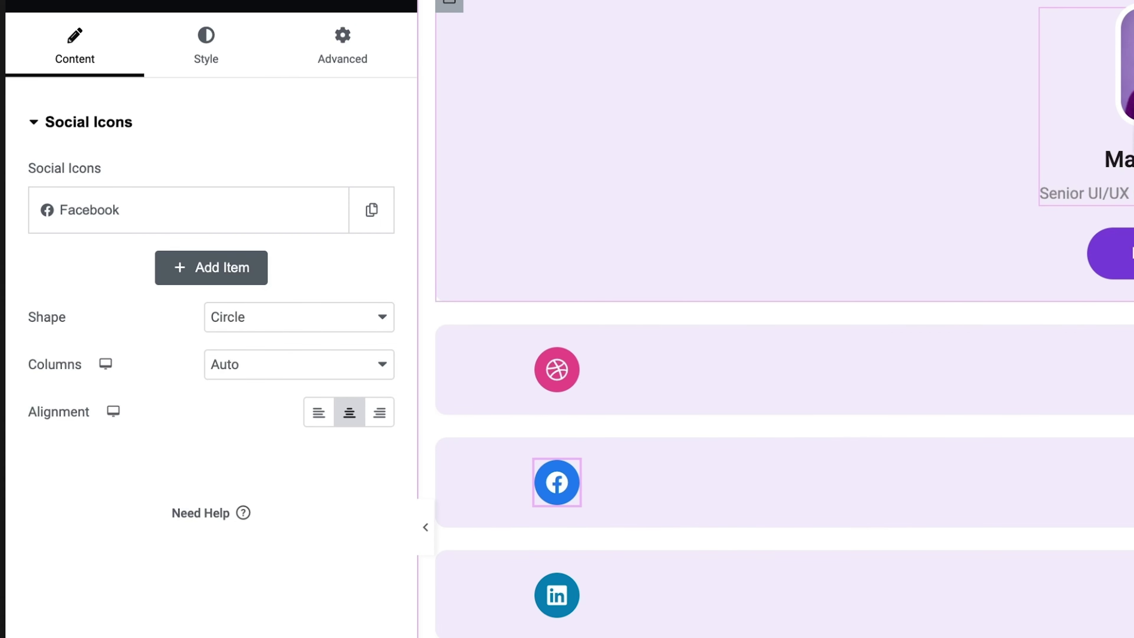
click(844, 117)
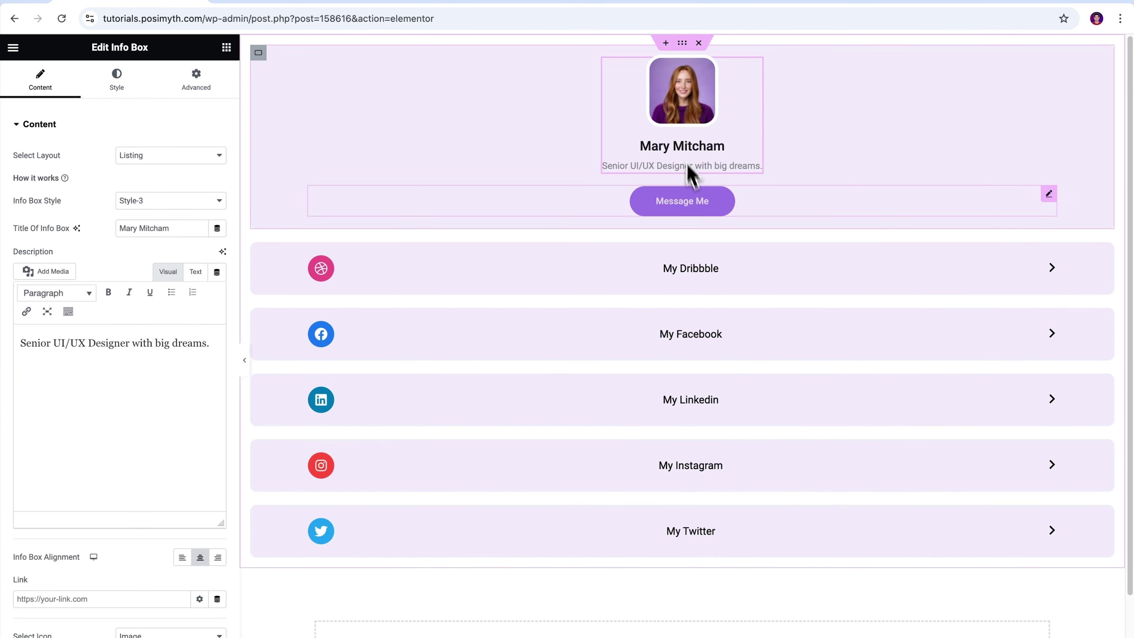
click(694, 277)
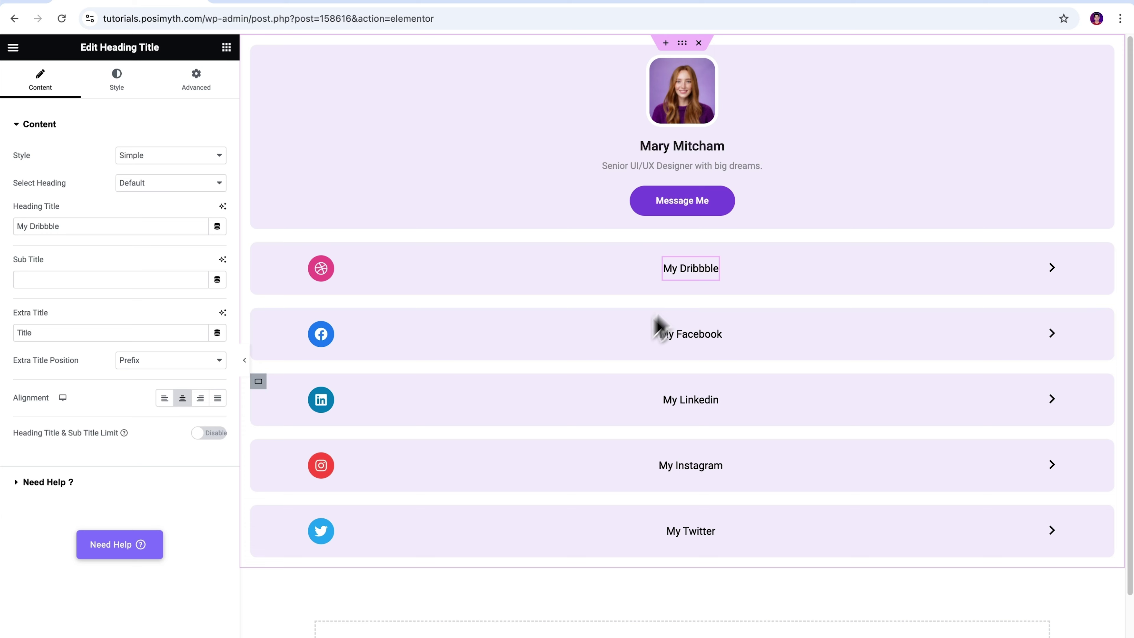
click(326, 478)
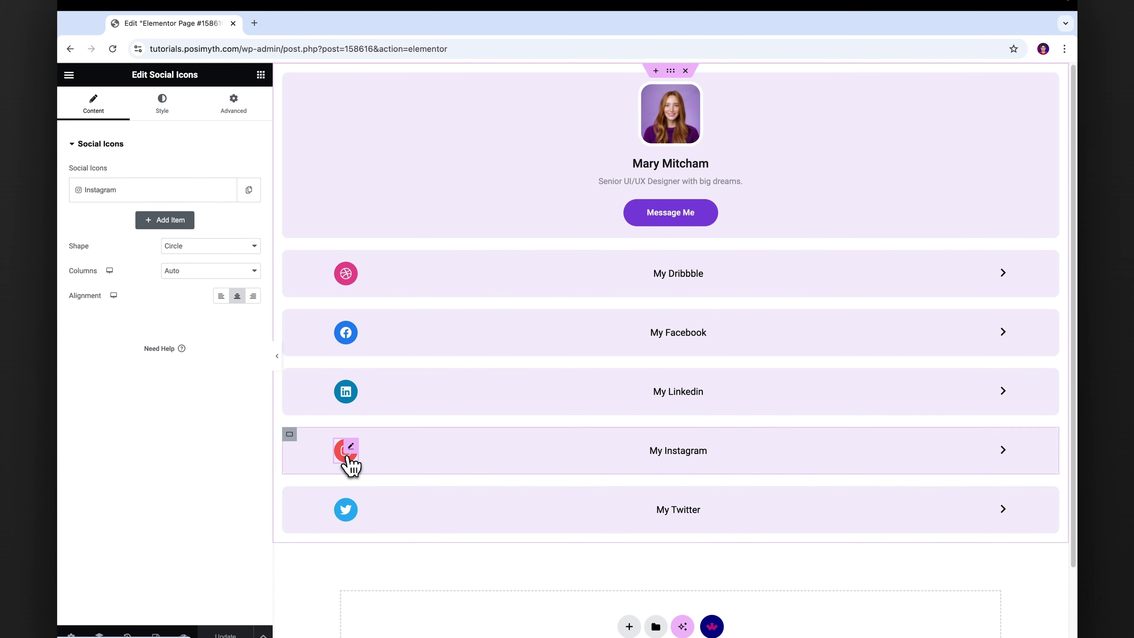
click(168, 627)
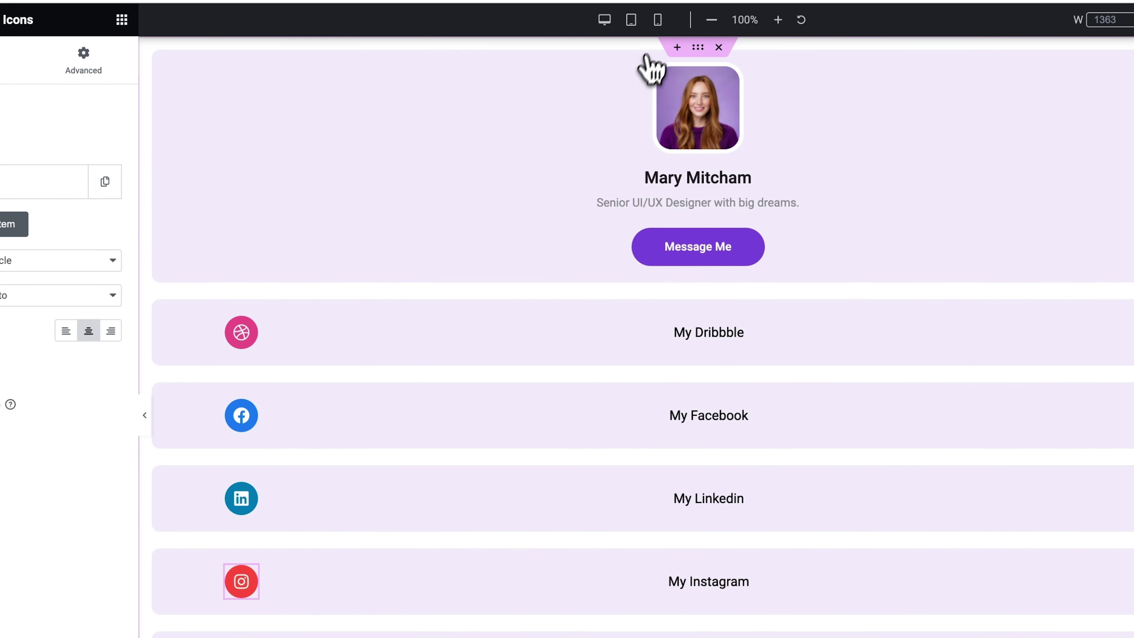
- Switch to Mobile Portrait at 360 px and scroll the page preview down and back up
click(657, 22)
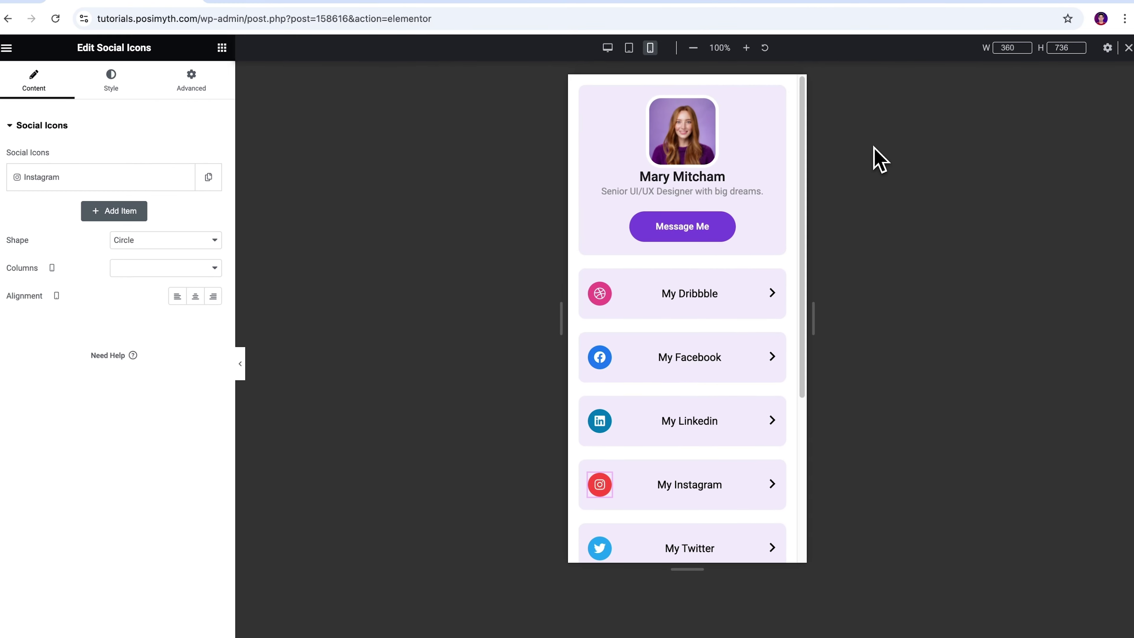
scroll(784, 220, down, 5)
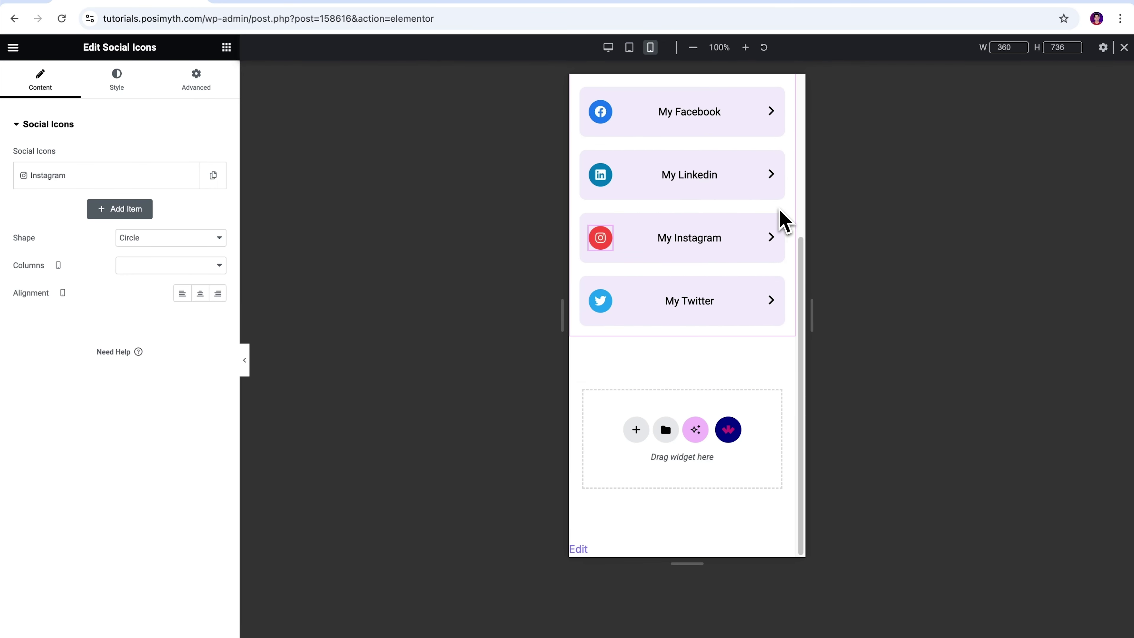
scroll(781, 215, up, 5)
scroll(784, 220, up, 1)
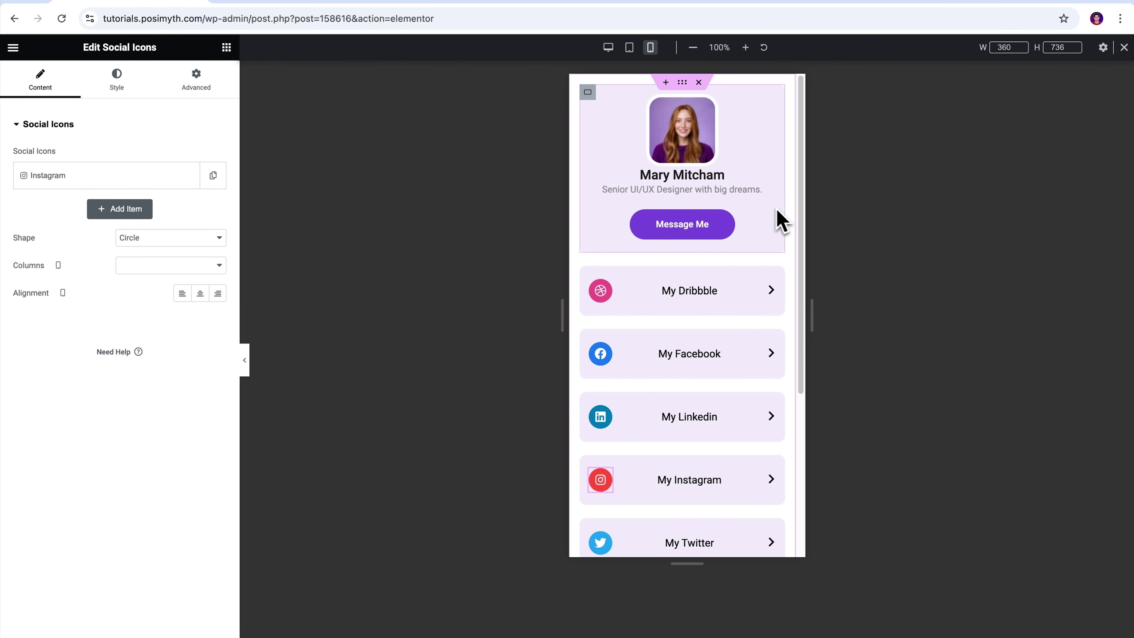
- Set the profile info box title to 'Taylor Swift' and description to 'American Singer-songwriter / Producer'
click(694, 143)
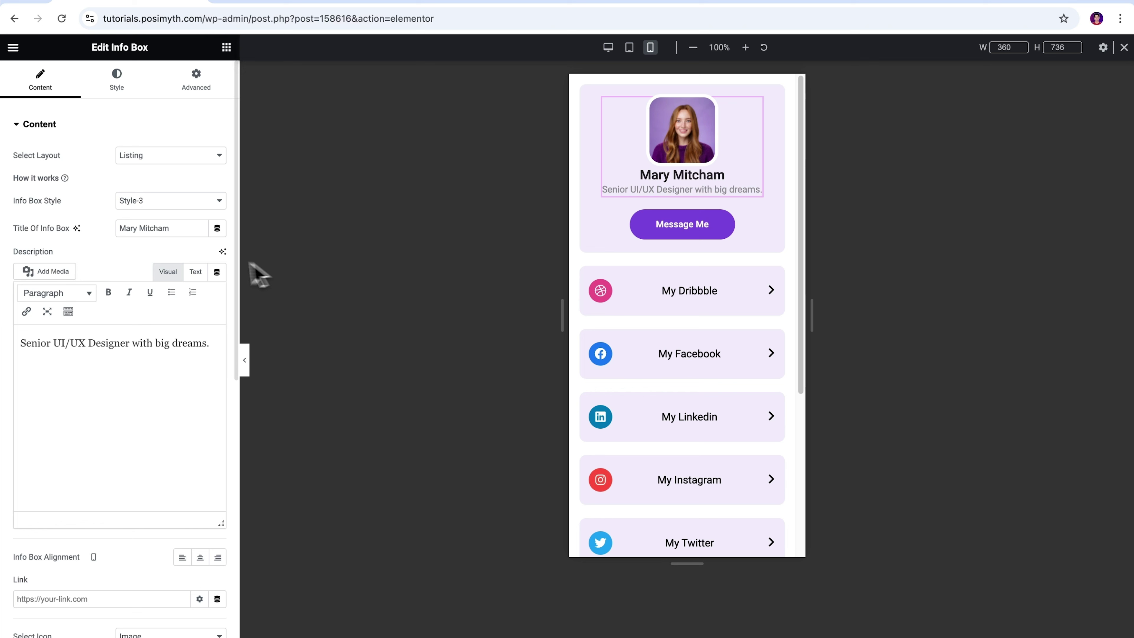
drag(183, 229, 114, 238)
key(BackSpace)
text(Taylor Swift)
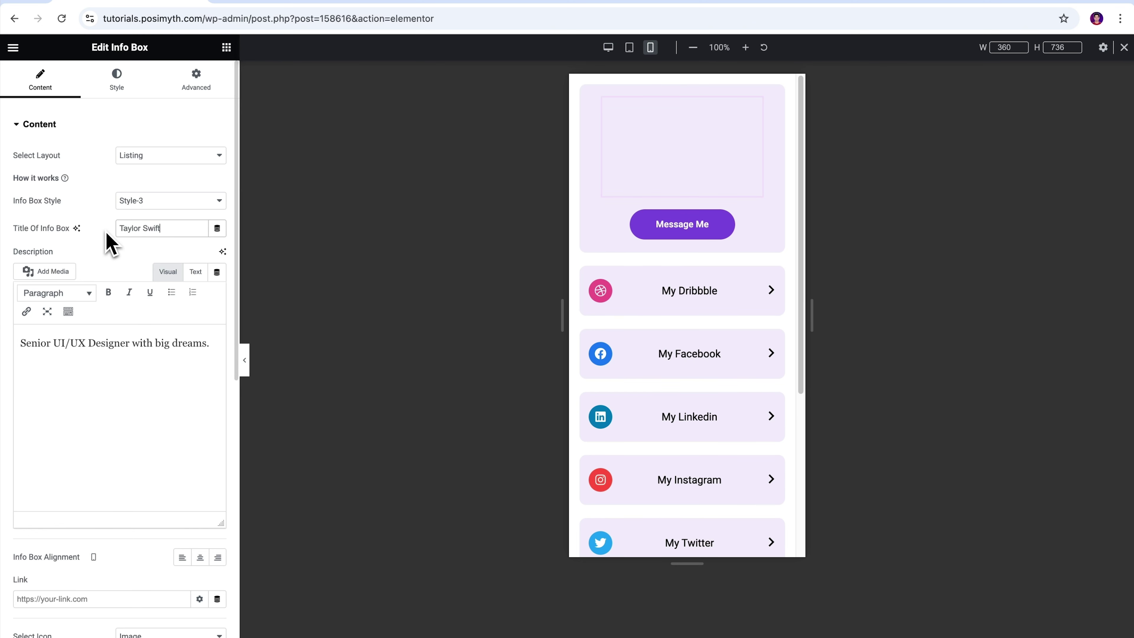
drag(11, 255, 83, 263)
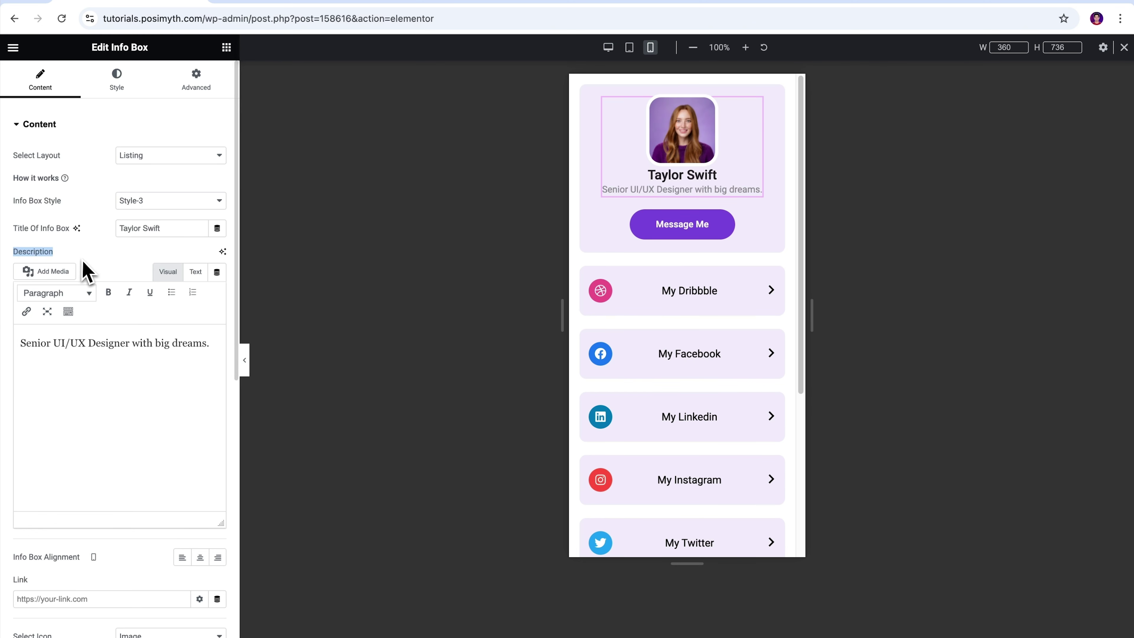
drag(209, 343, 39, 344)
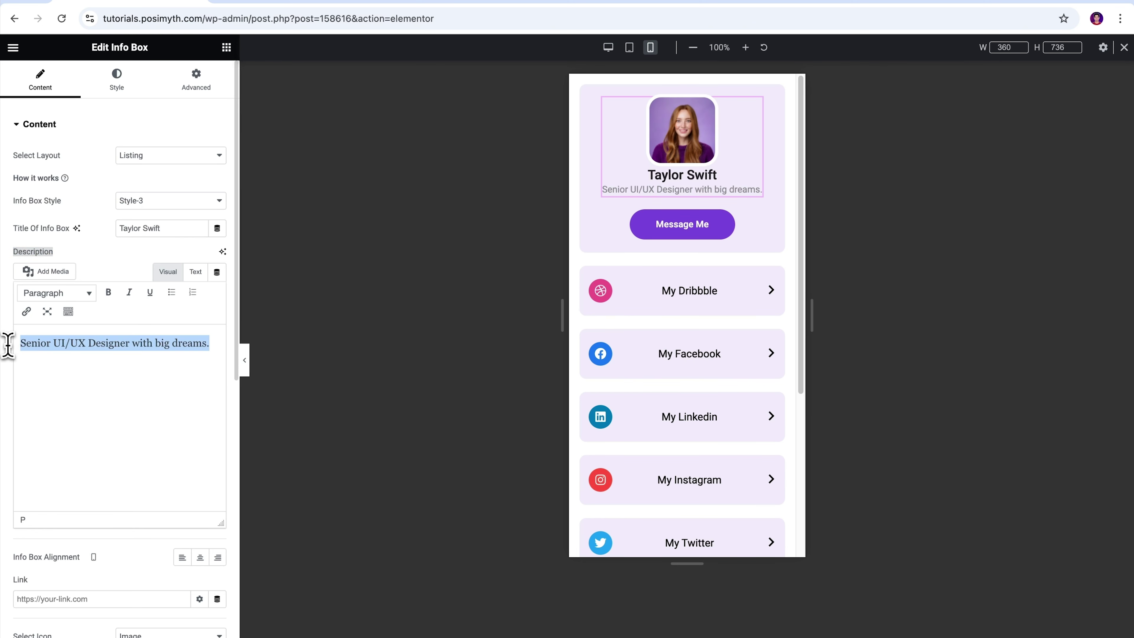
text(American Singer-song)
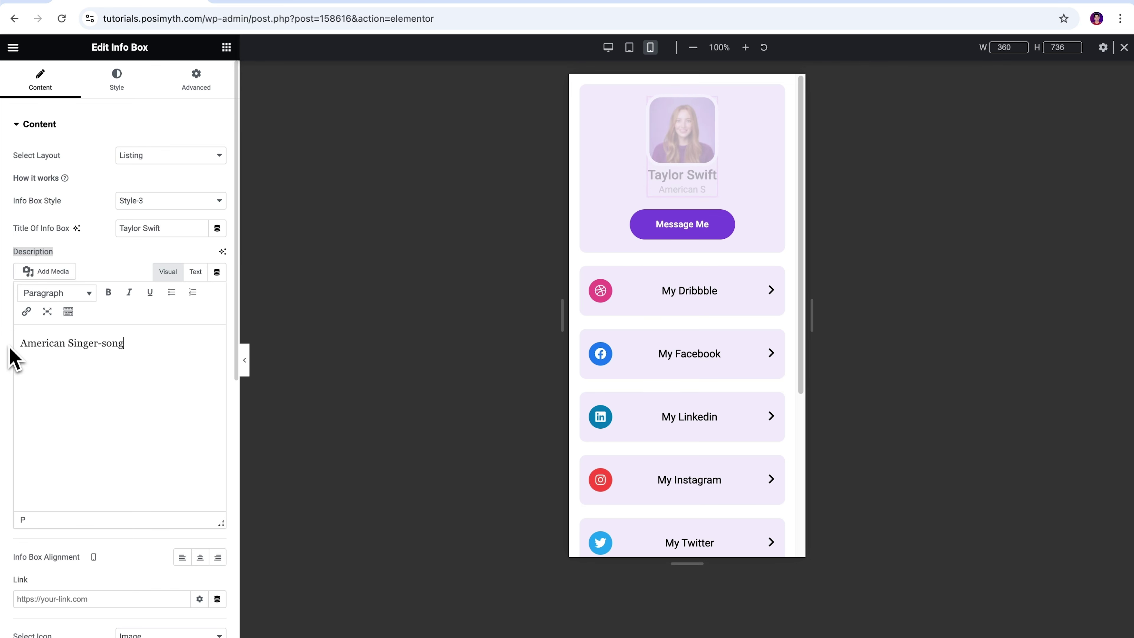
text(writer / Producer)
- Replace the profile card's image with the Taylor Swift photo from the Media Library
scroll(239, 293, down, 1)
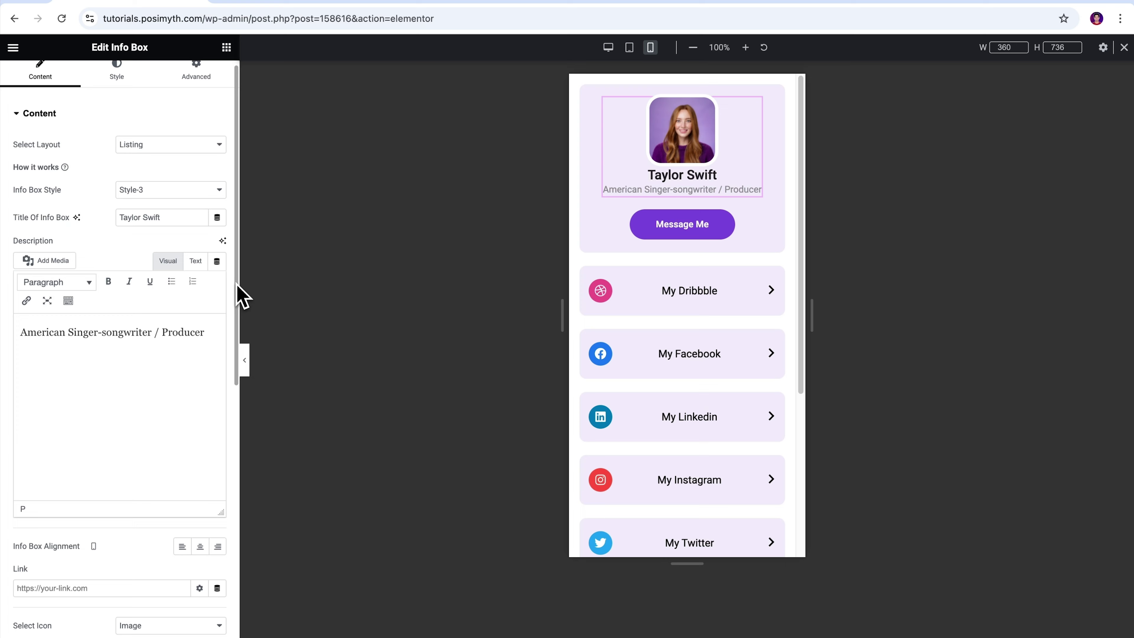
drag(237, 294, 232, 579)
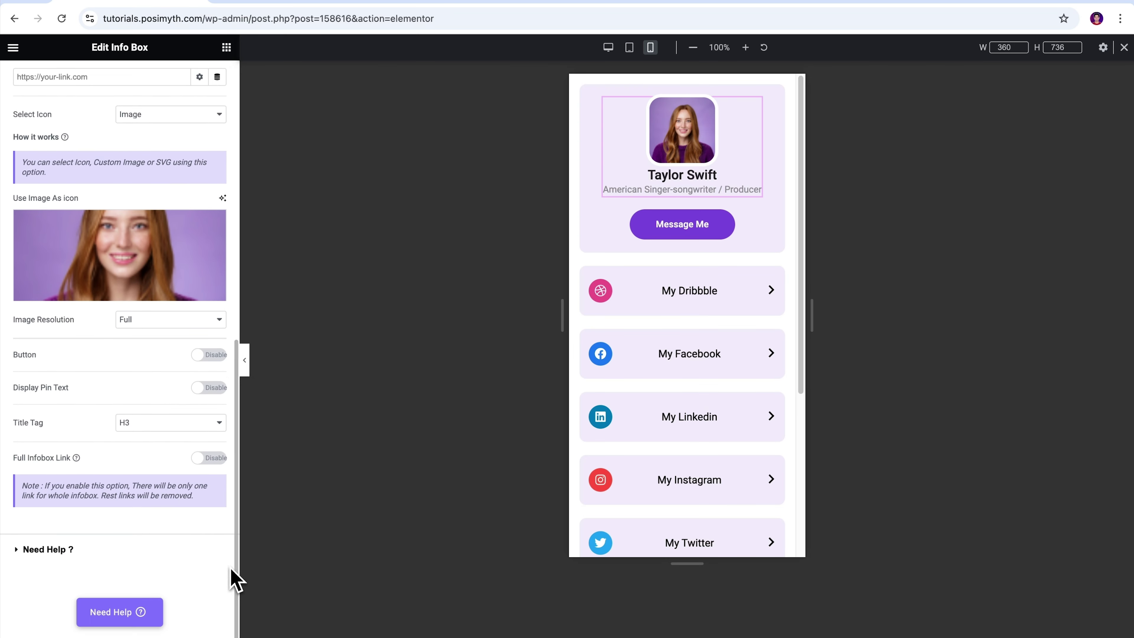
click(127, 284)
click(291, 233)
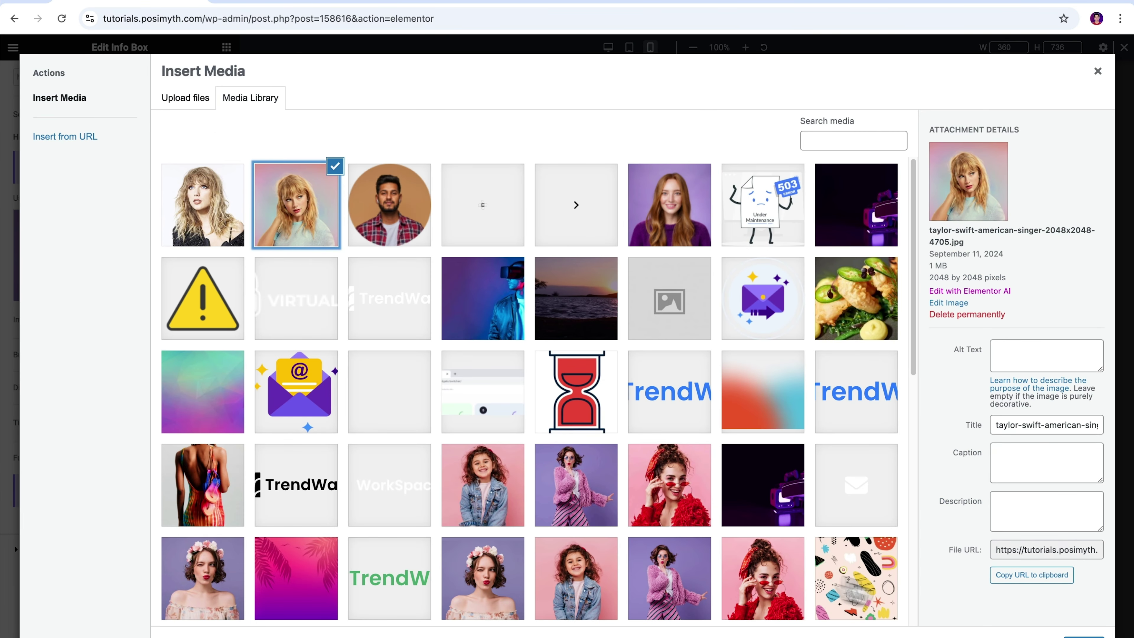
click(1084, 636)
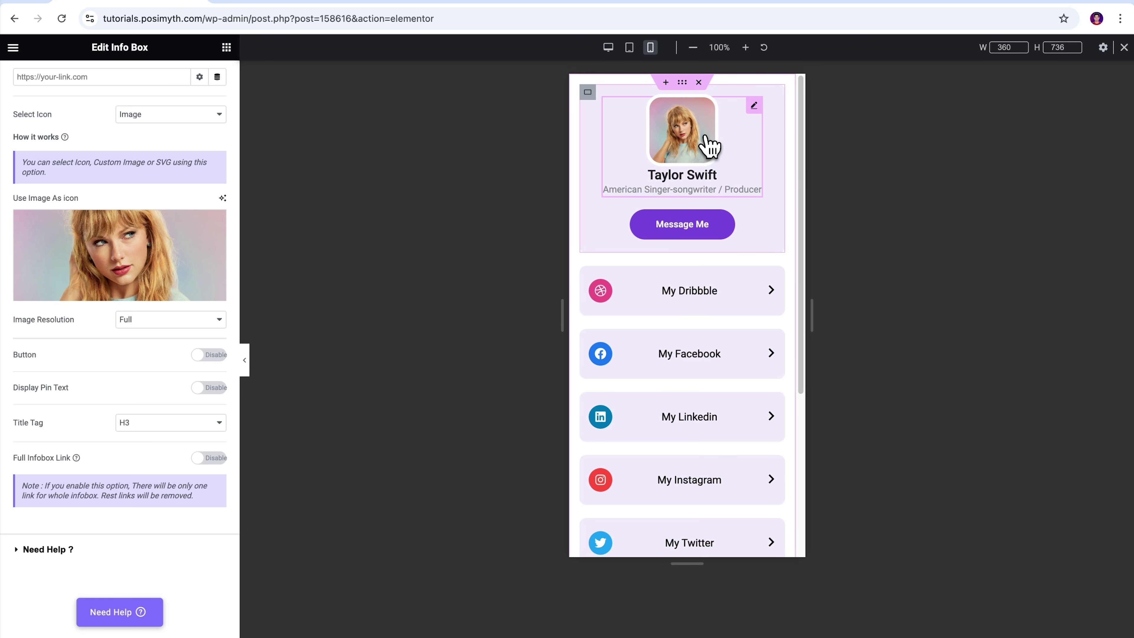
scroll(788, 236, down, 5)
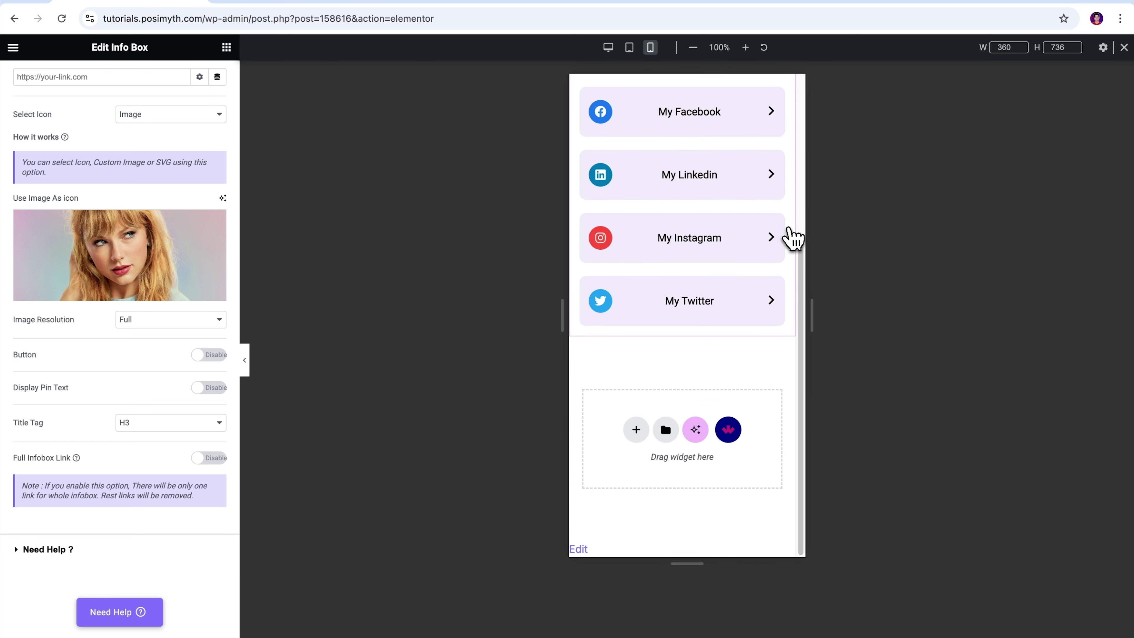
scroll(789, 238, up, 5)
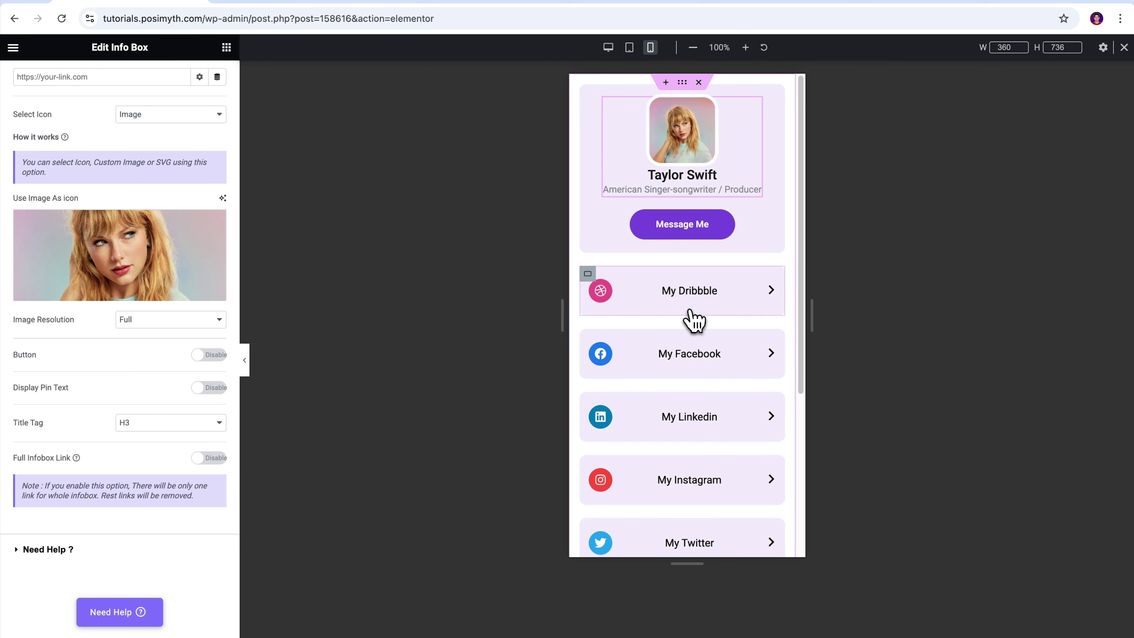
- Replace the first card's Dribbble icon with the Spotify icon from the Icon Library
click(603, 297)
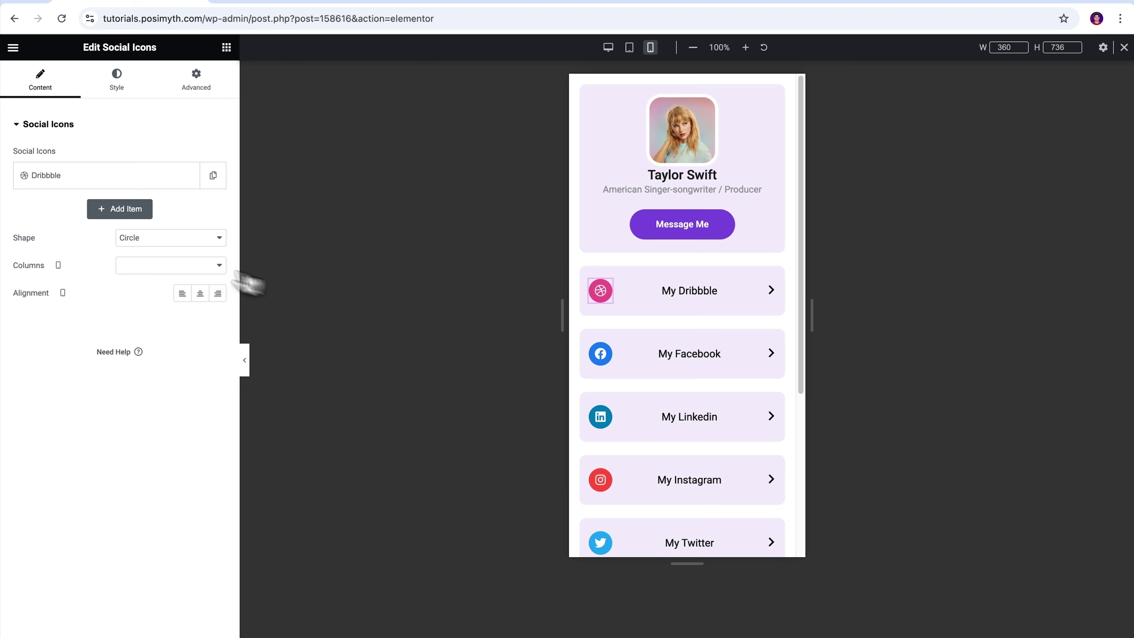
click(100, 183)
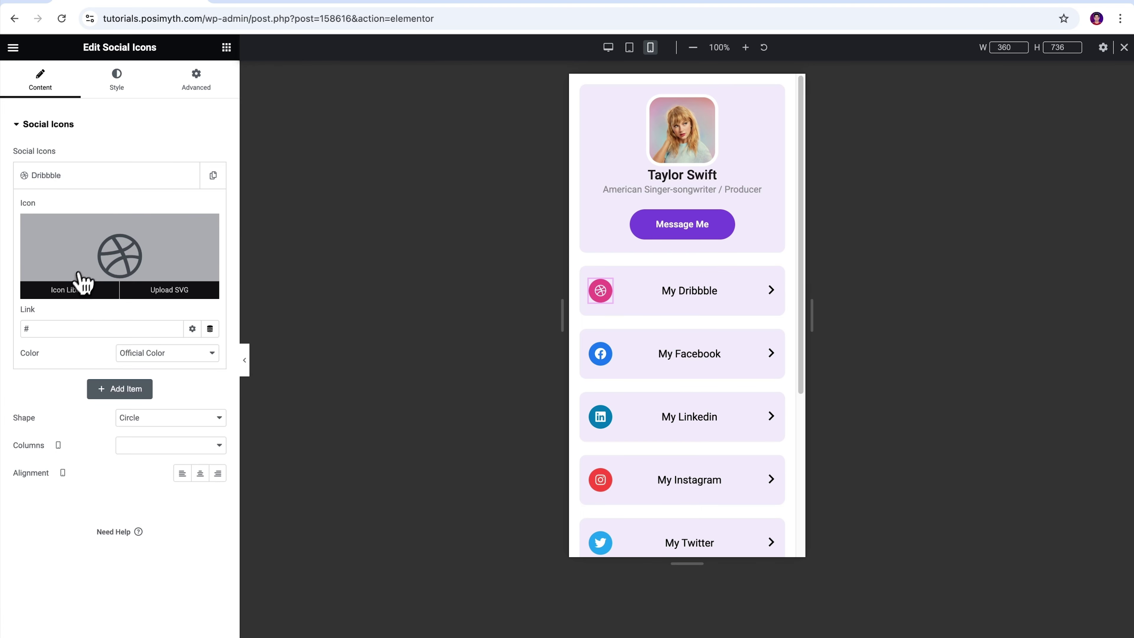
click(69, 292)
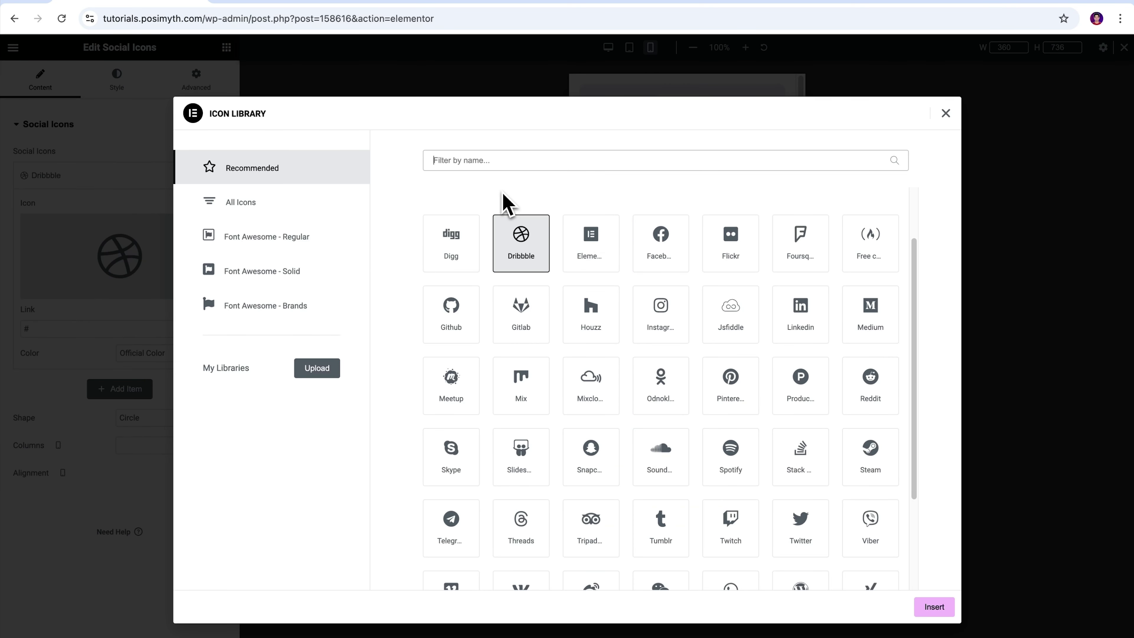
text(Spotify)
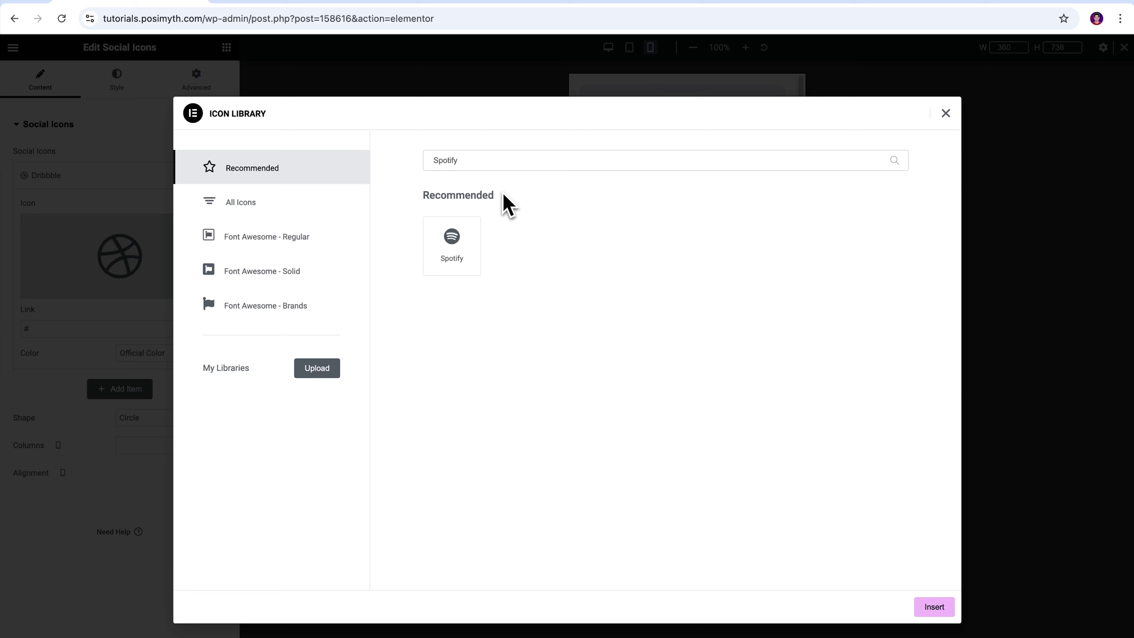
click(455, 263)
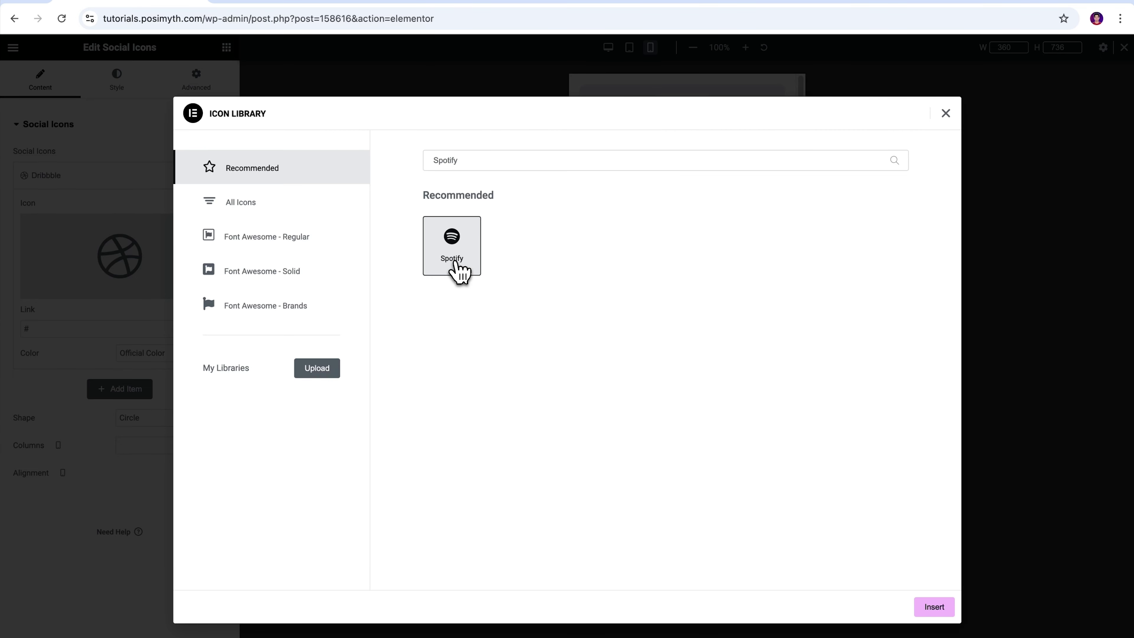
click(936, 613)
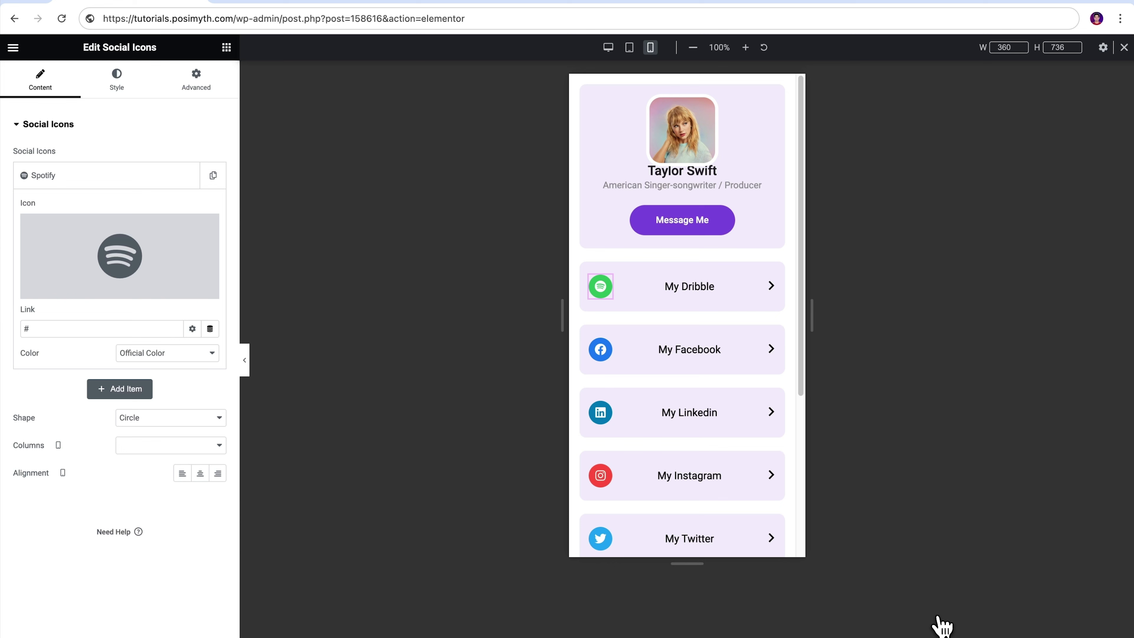
- Change the first card's heading from 'My Dribble' to 'My Spotify'
click(710, 302)
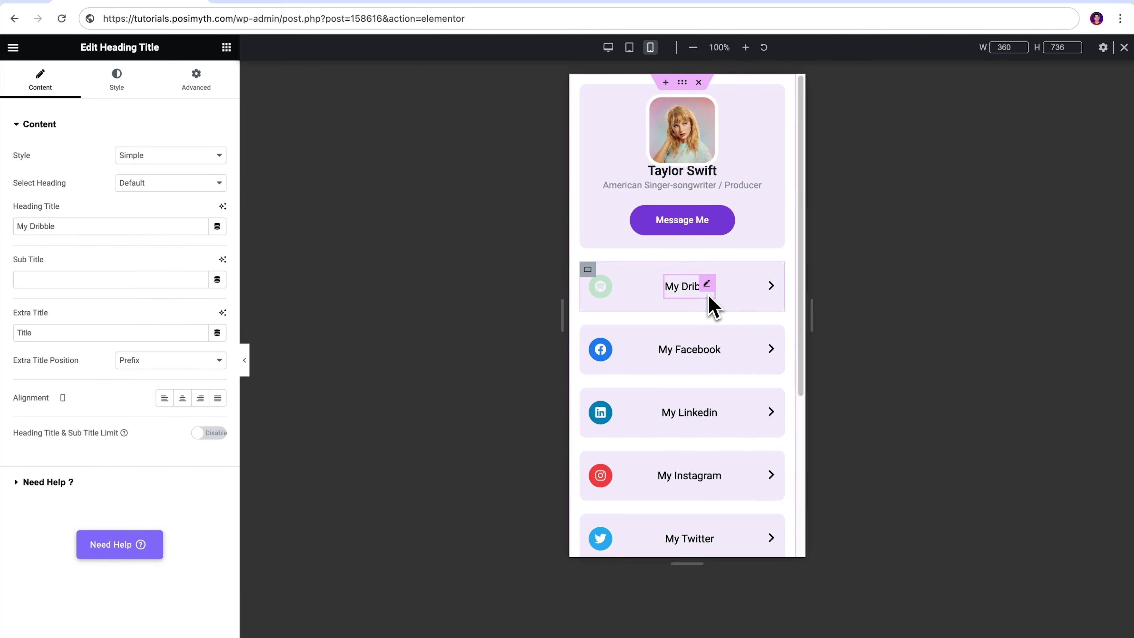
double_click(30, 227)
text(Spotify)
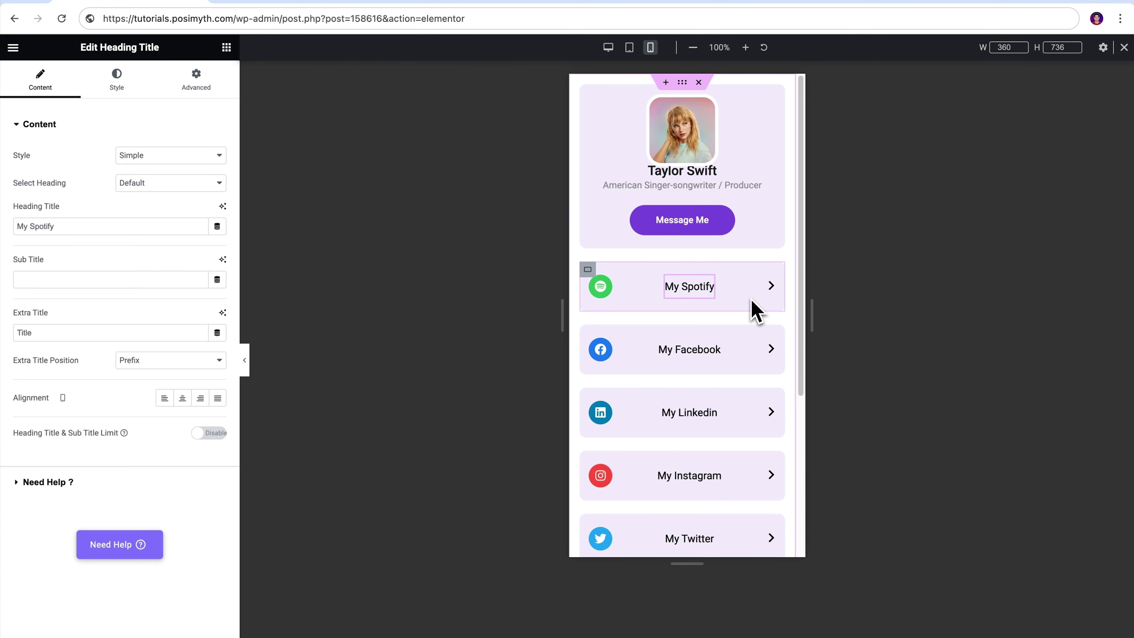
- Search 'Taylor Swift Spotify' in a new tab, open her artist page, and copy its URL
click(265, 32)
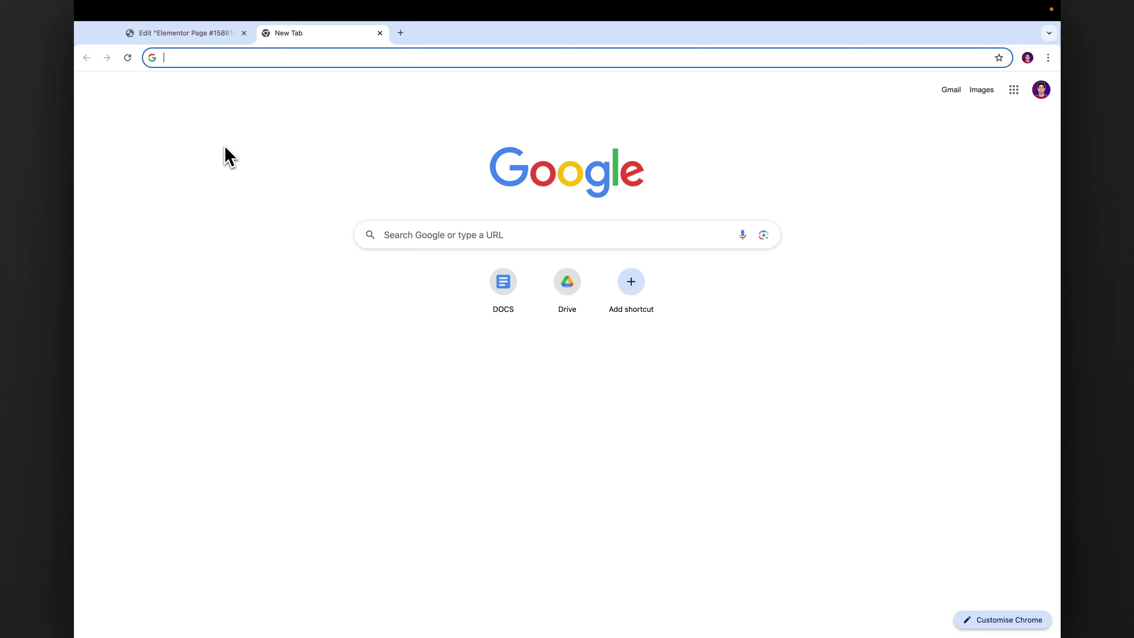
text(Taylor Swift Spotify)
key(Return)
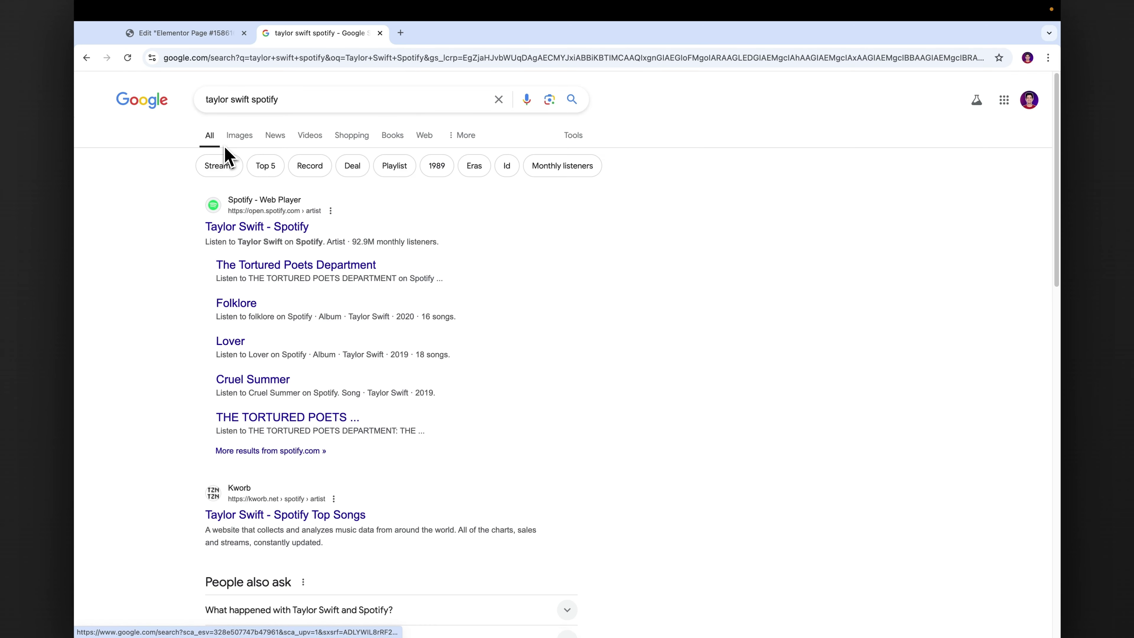
click(255, 228)
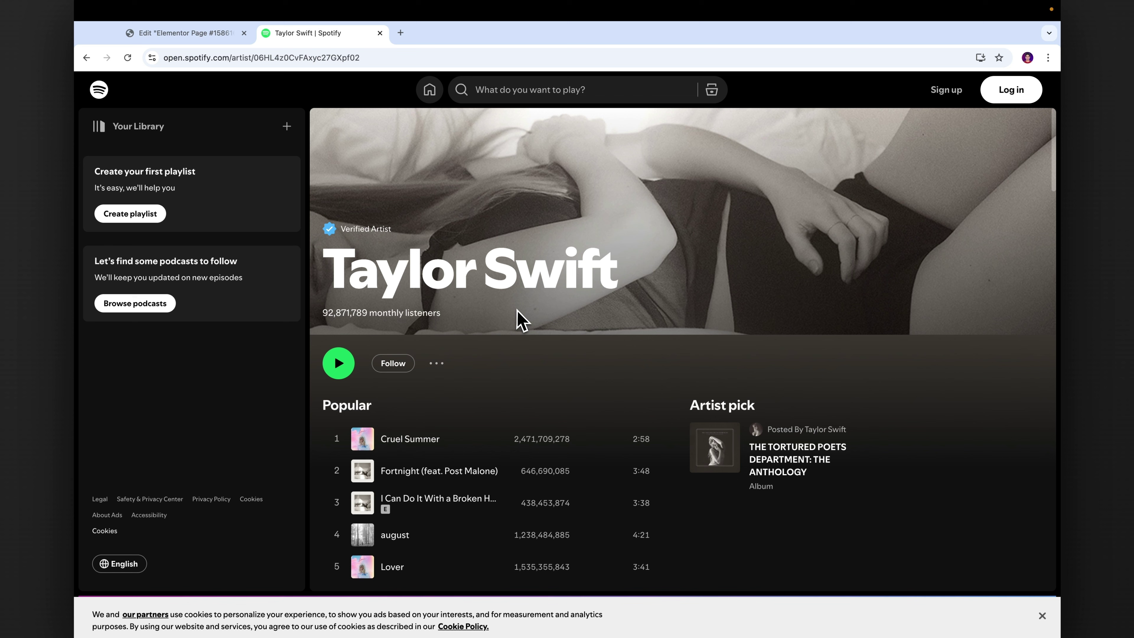
drag(166, 58, 391, 60)
key(ctrl+c)
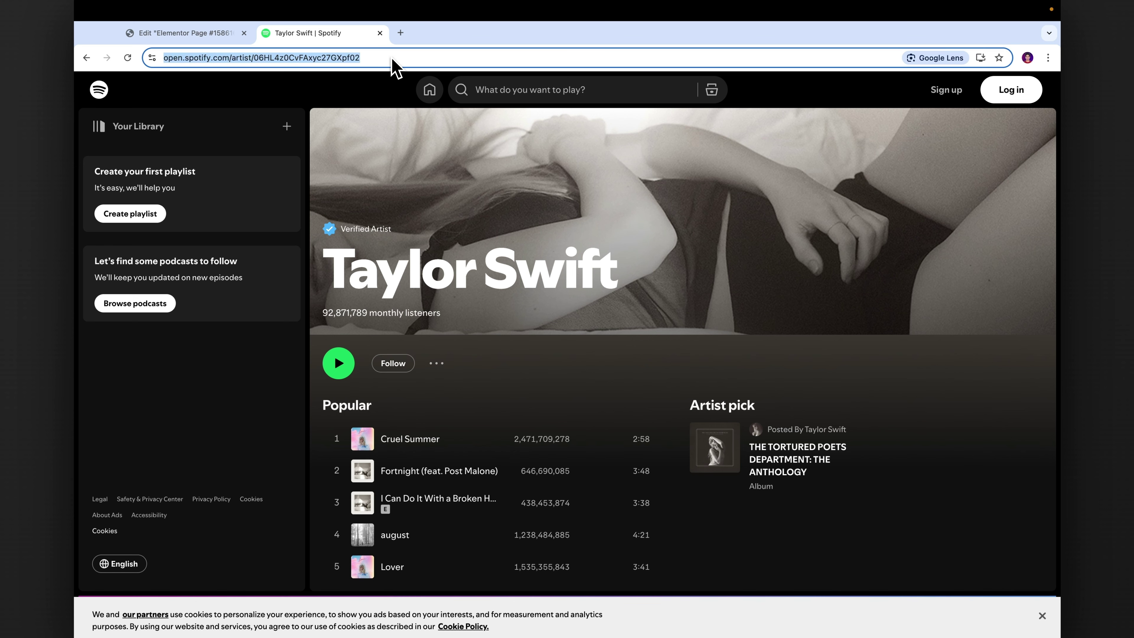
click(186, 39)
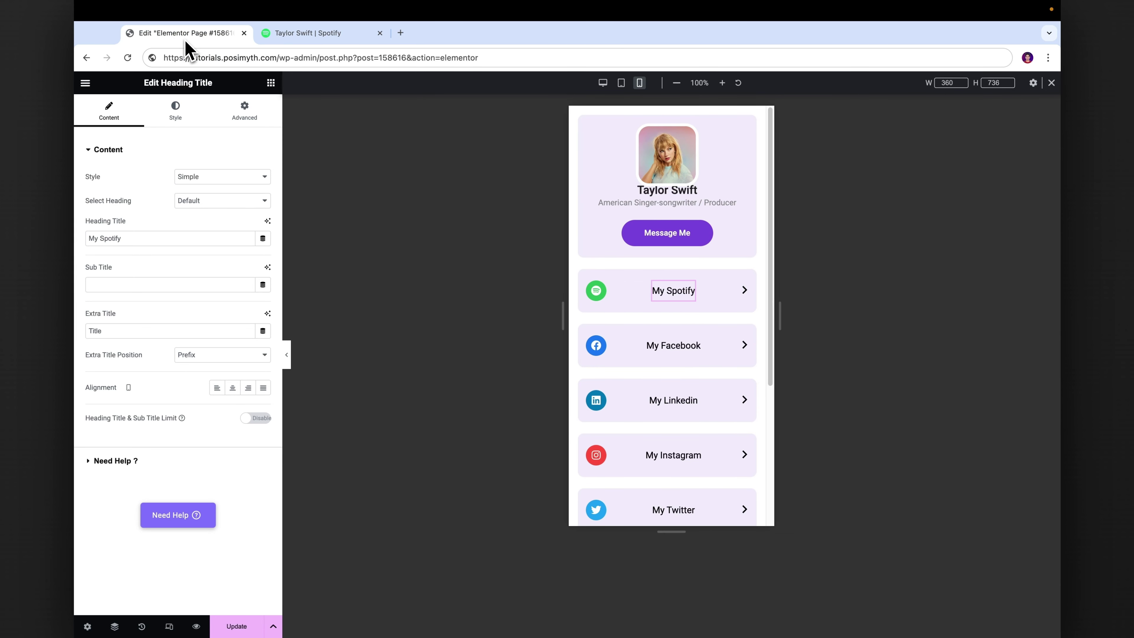
- Enable the Plus Extras Wrapper Link on the My Spotify card and paste the Spotify artist URL
click(584, 277)
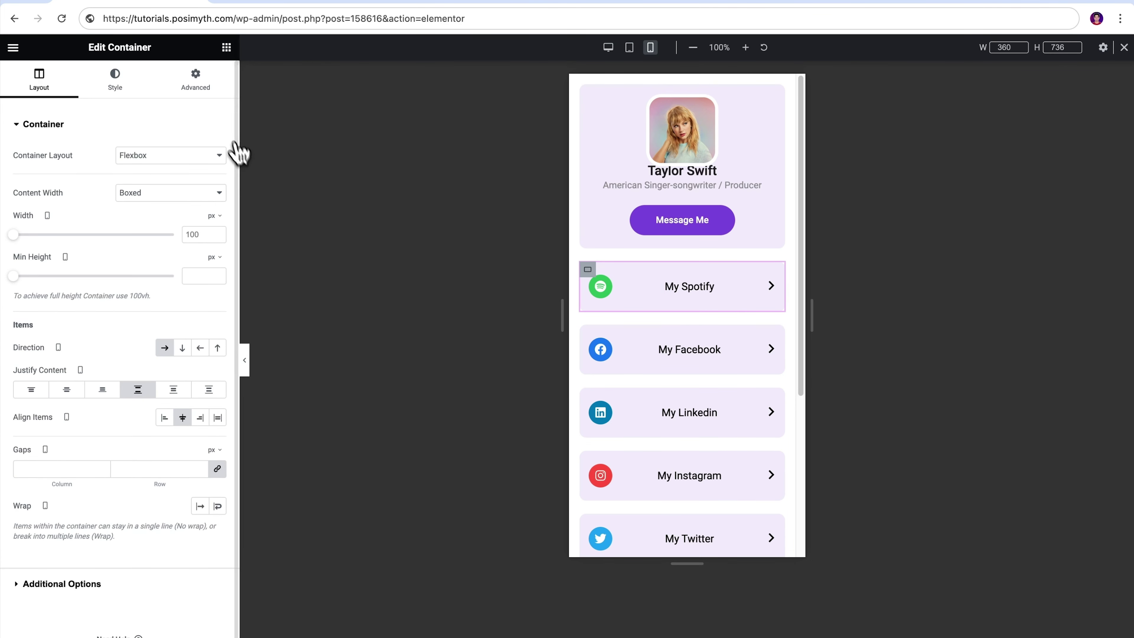
click(208, 91)
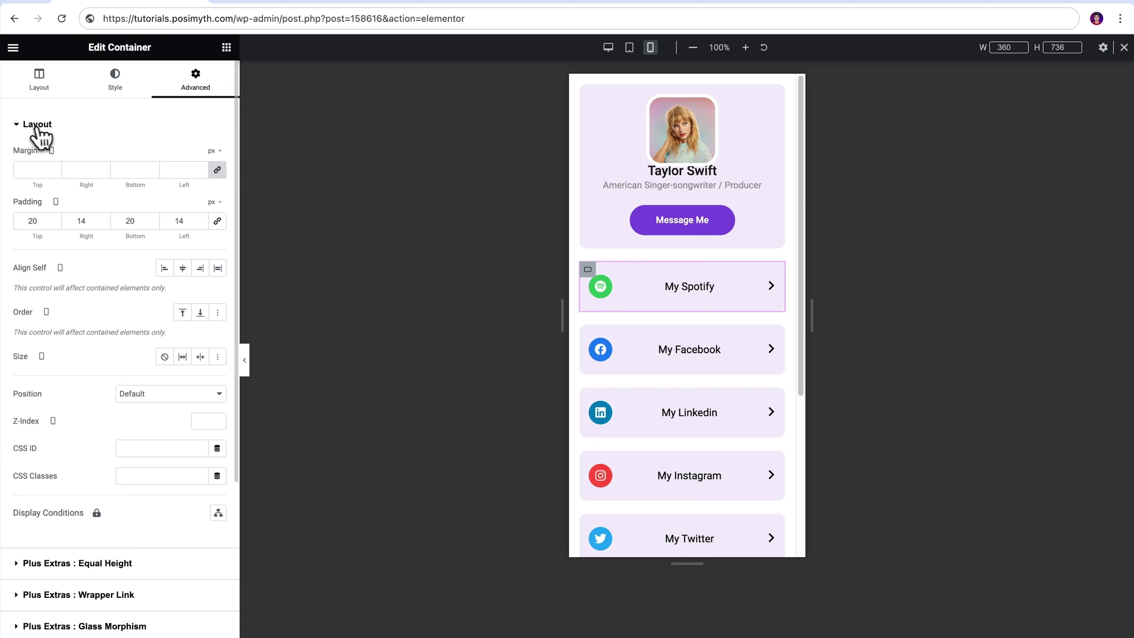
click(19, 126)
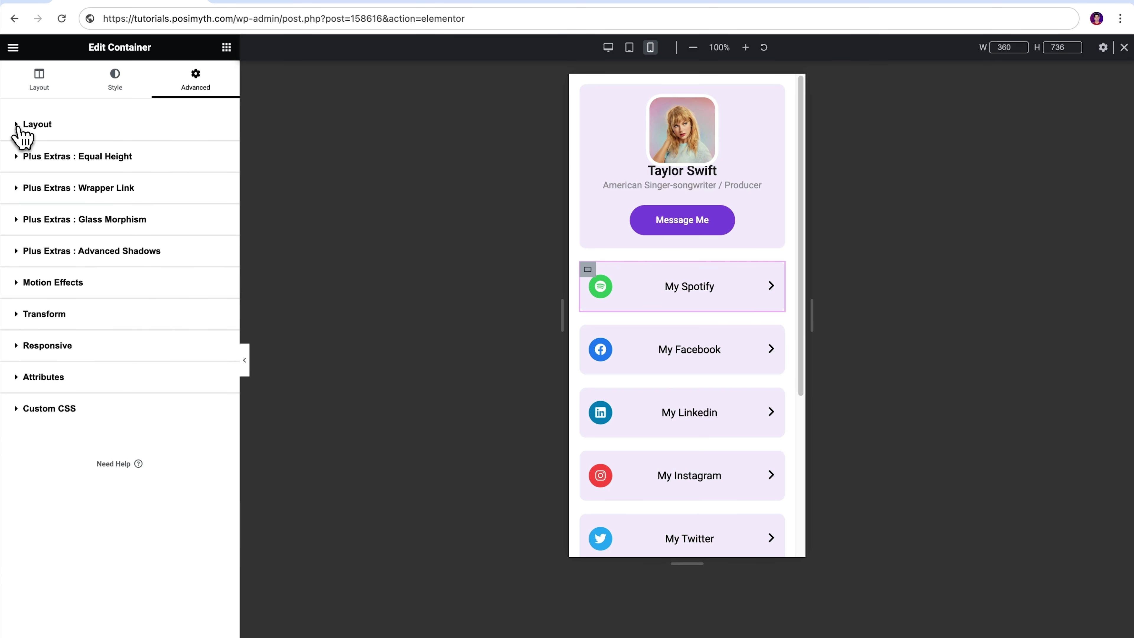
click(21, 189)
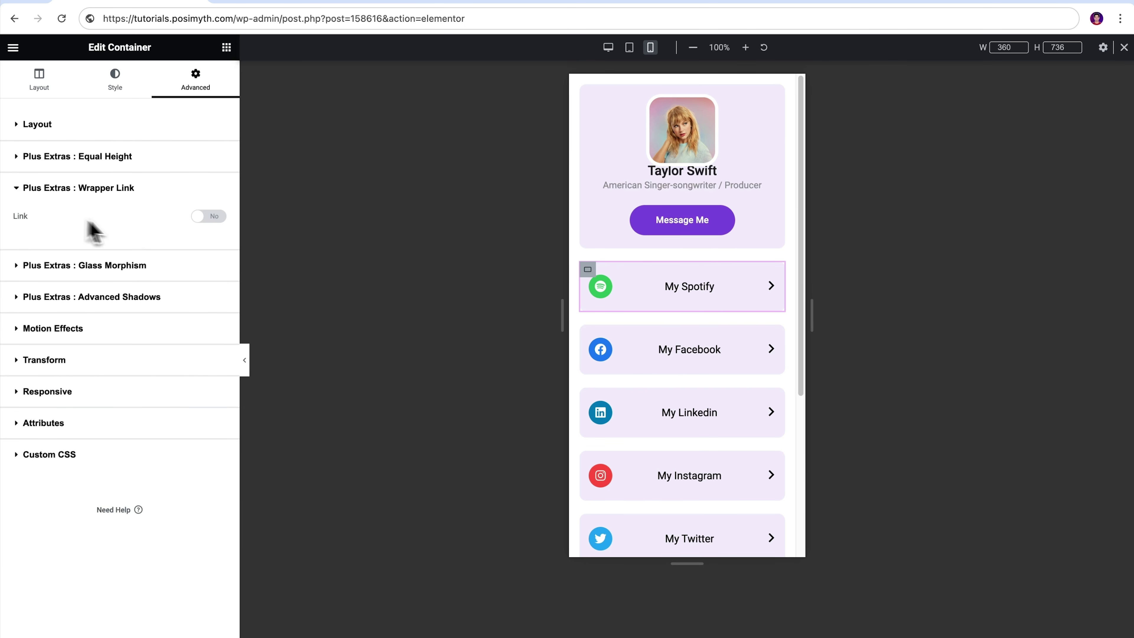
click(207, 217)
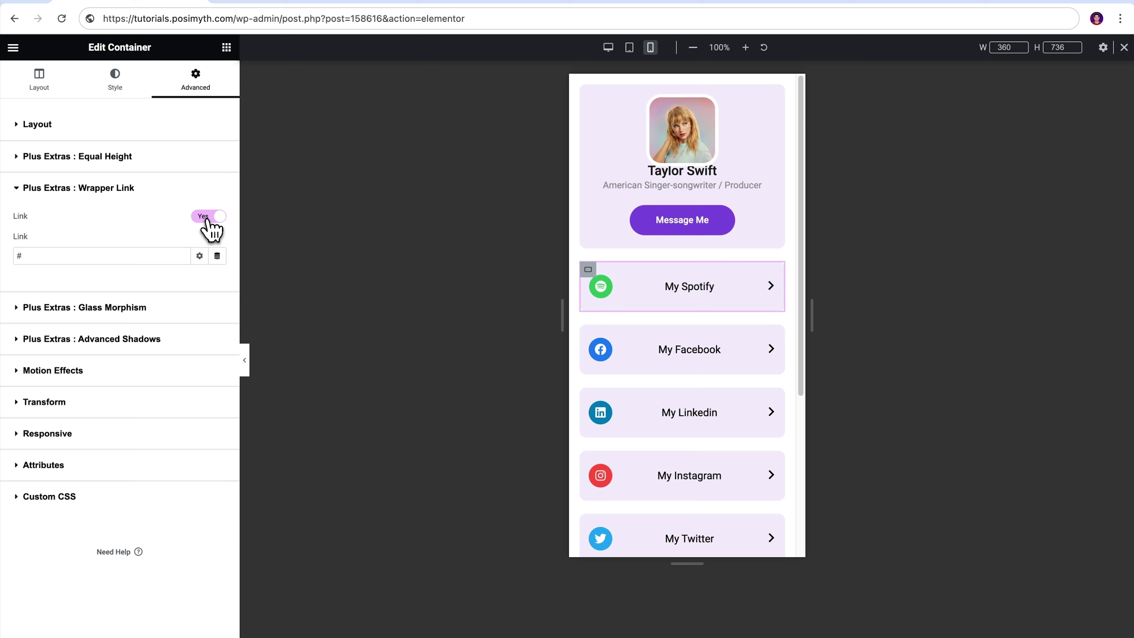
click(31, 258)
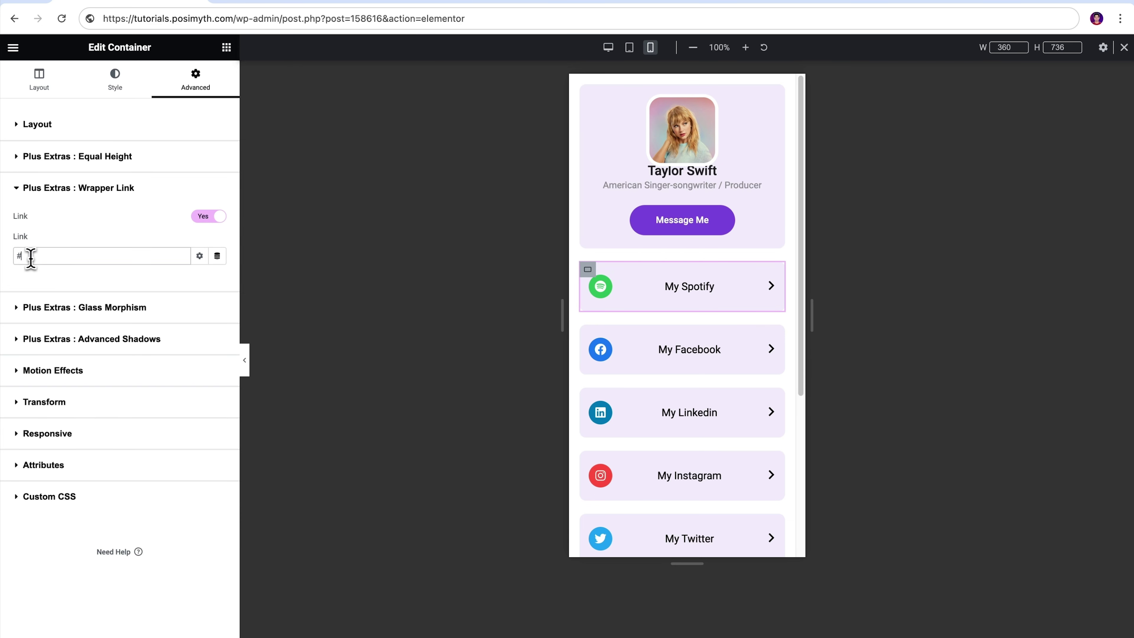
key(ctrl+v)
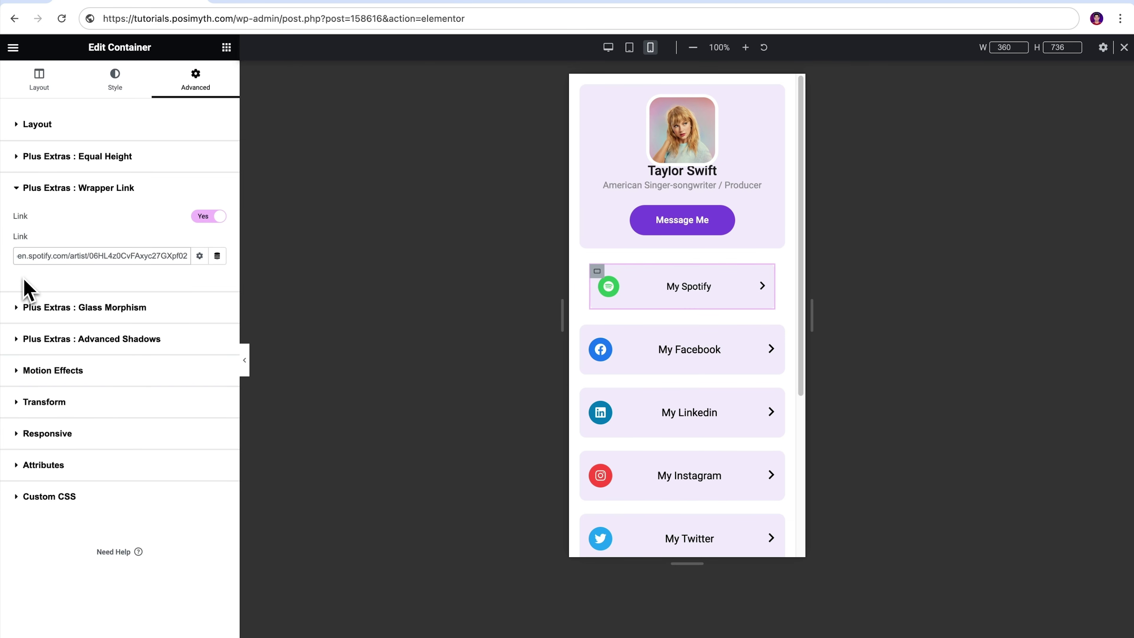
click(28, 290)
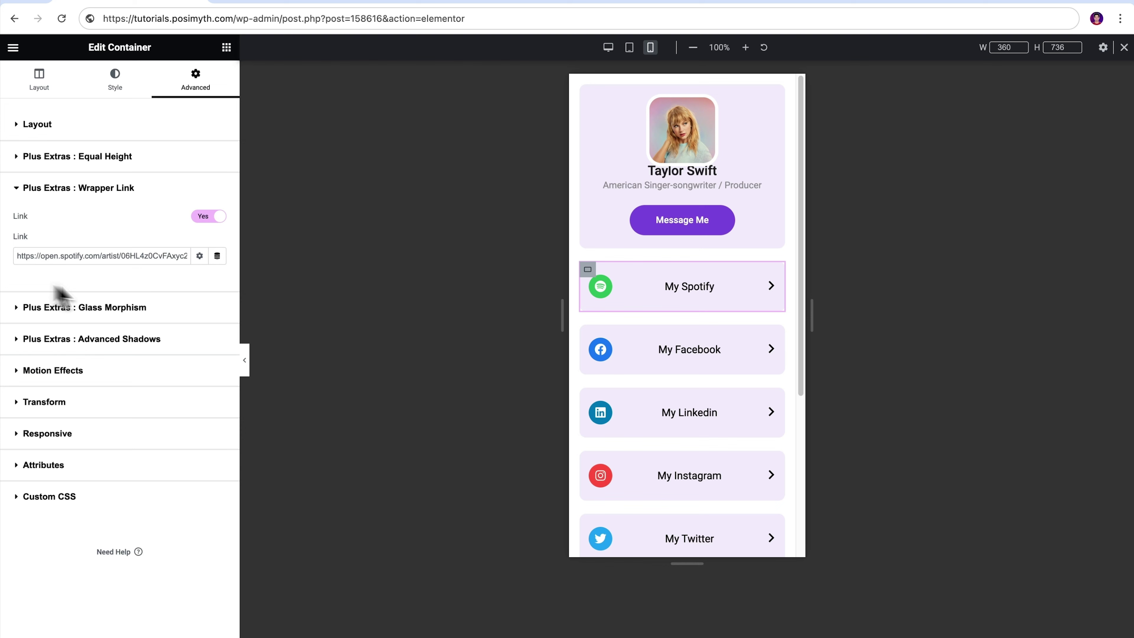
click(693, 307)
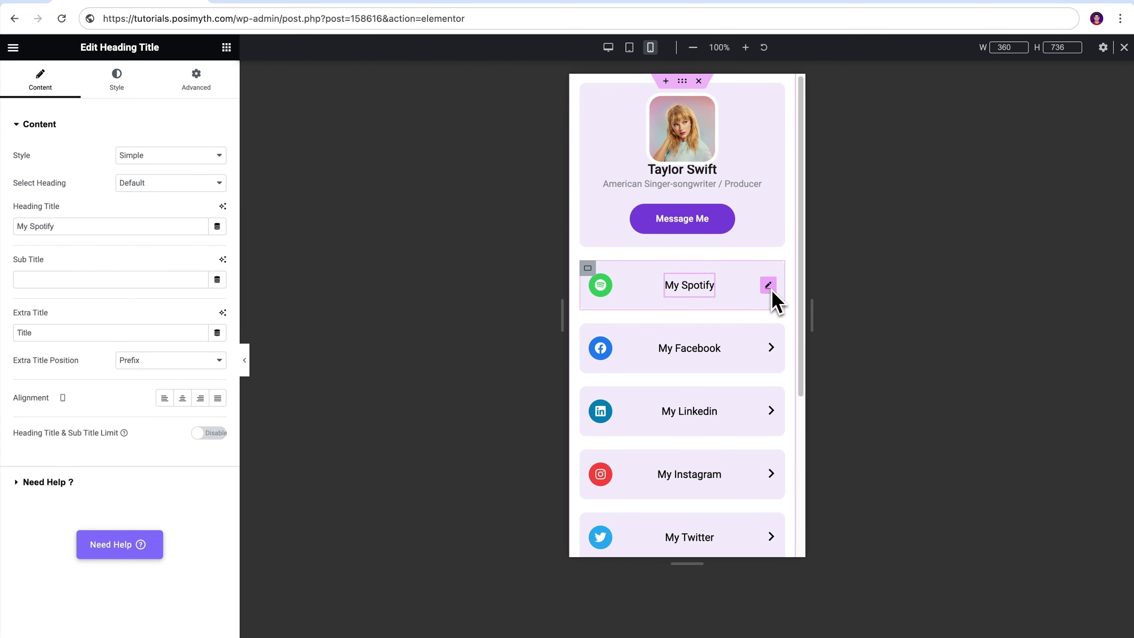
scroll(775, 302, down, 5)
scroll(776, 302, up, 5)
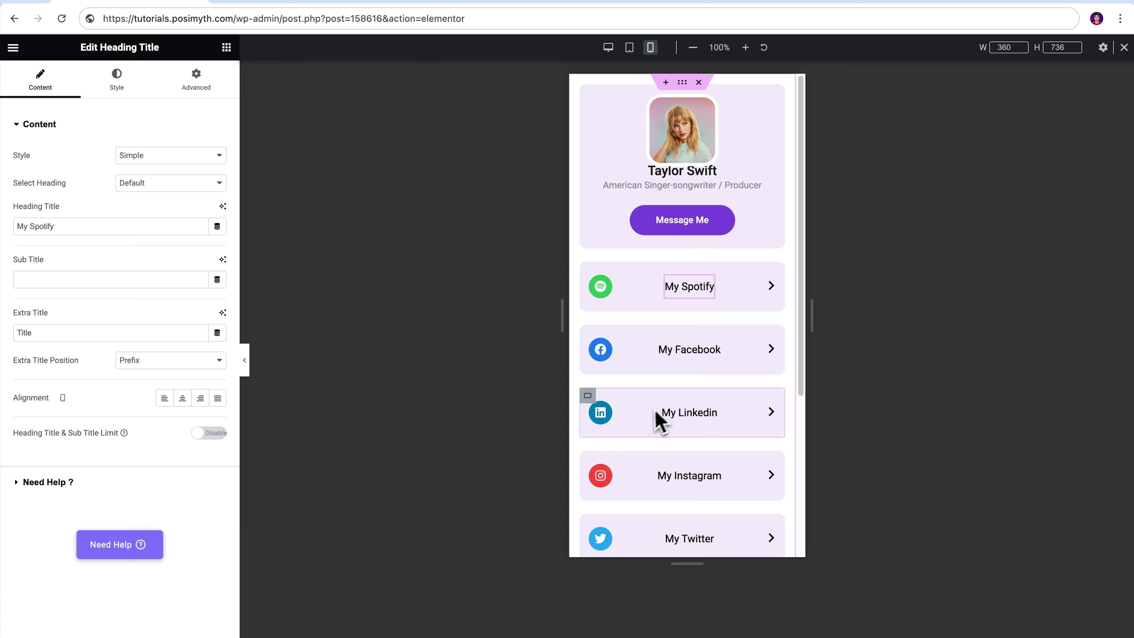
- Replace the LinkedIn card's icon with the YouTube icon from the Icon Library
click(601, 416)
click(115, 262)
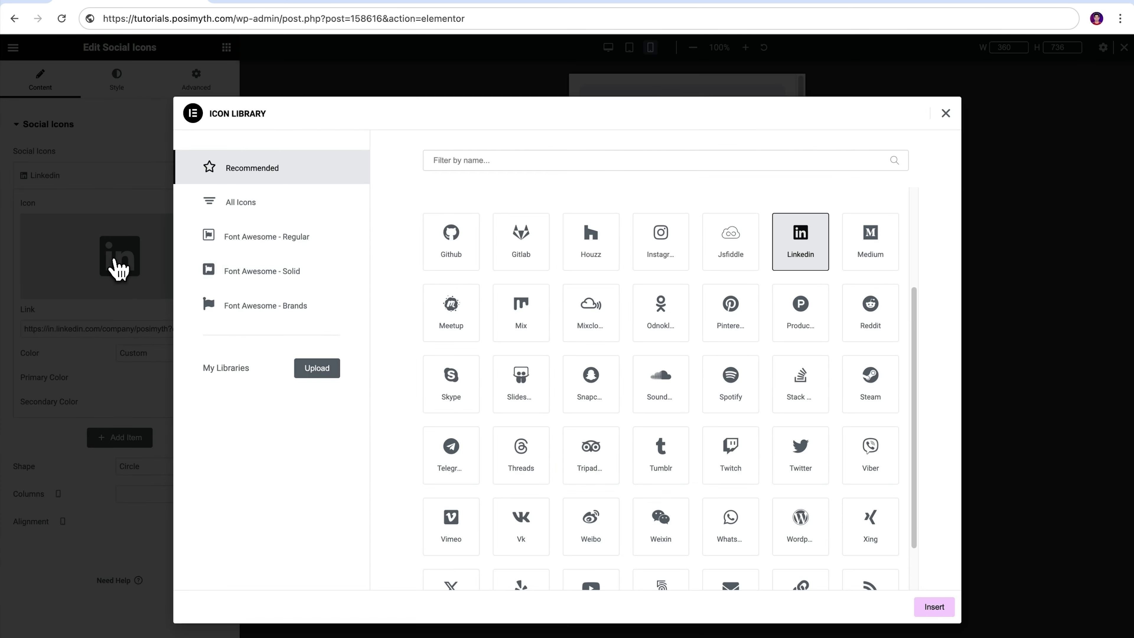
text(Youtube)
click(450, 242)
click(933, 607)
- Change the card's heading from 'My Linkedin' to 'My YouTube'
click(709, 418)
double_click(45, 226)
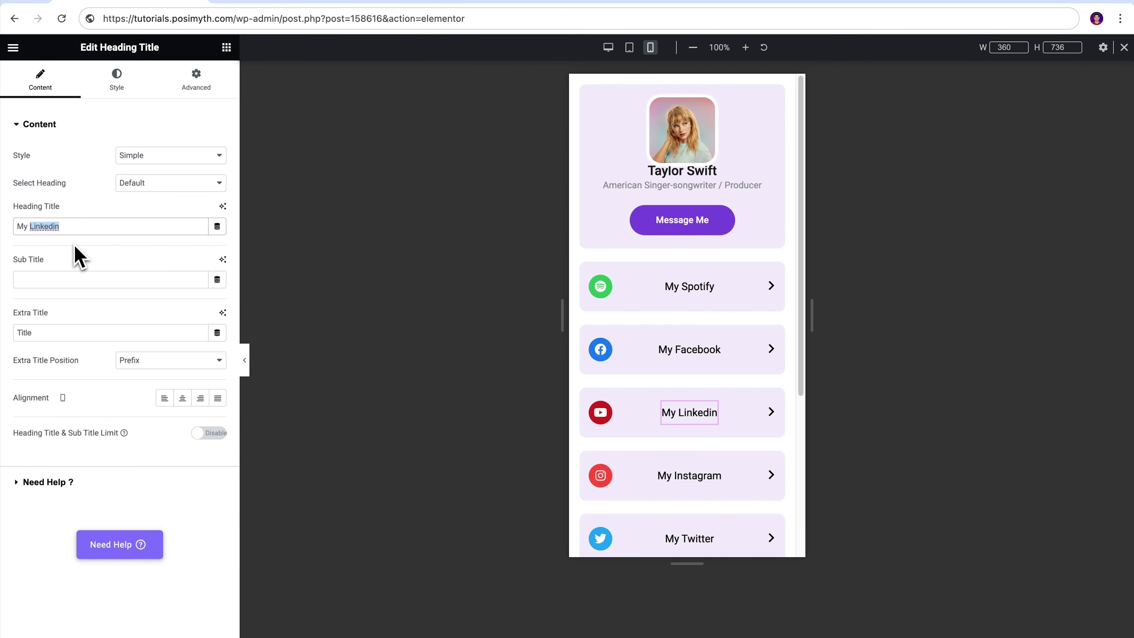
text(YouTube)
click(196, 80)
click(27, 187)
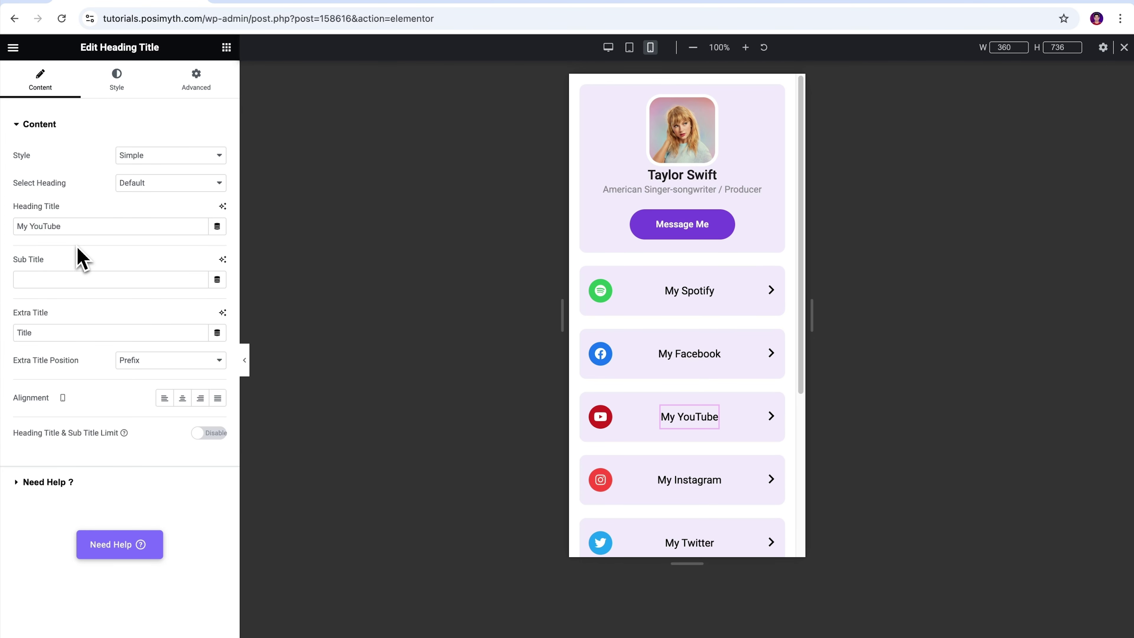
- Give the page's outer container a classic black (#000000) background
click(692, 174)
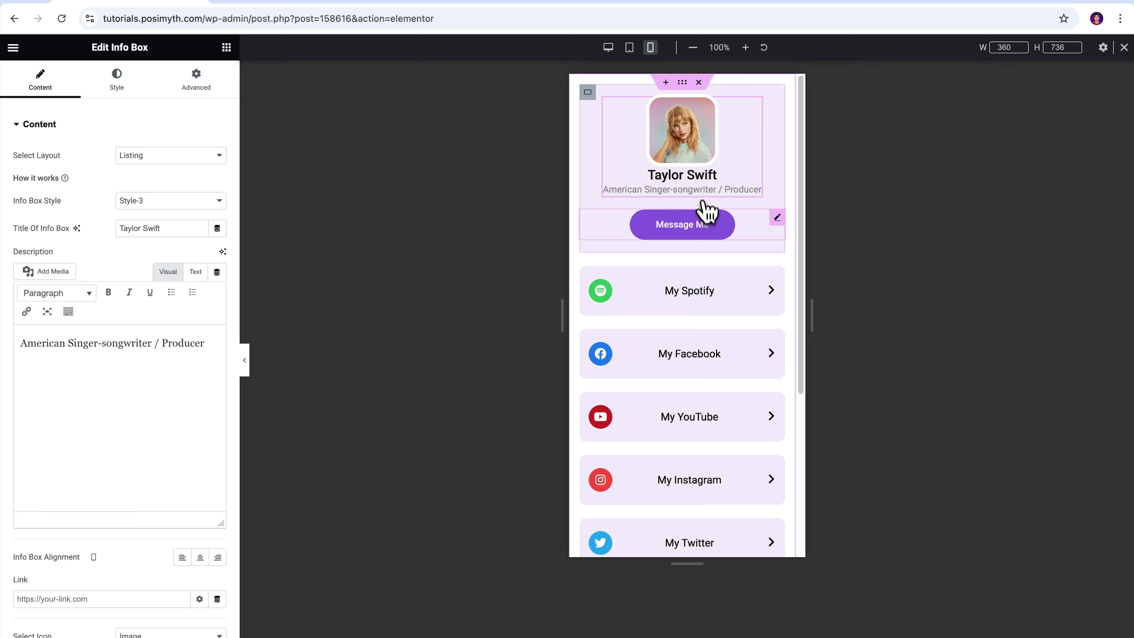
click(705, 243)
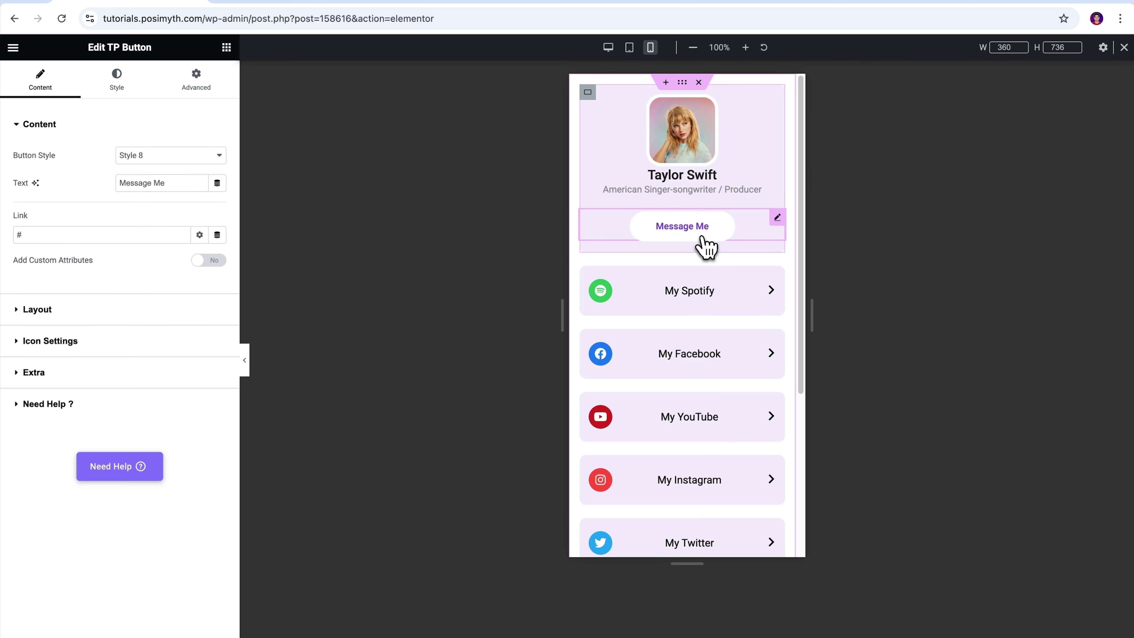
click(693, 302)
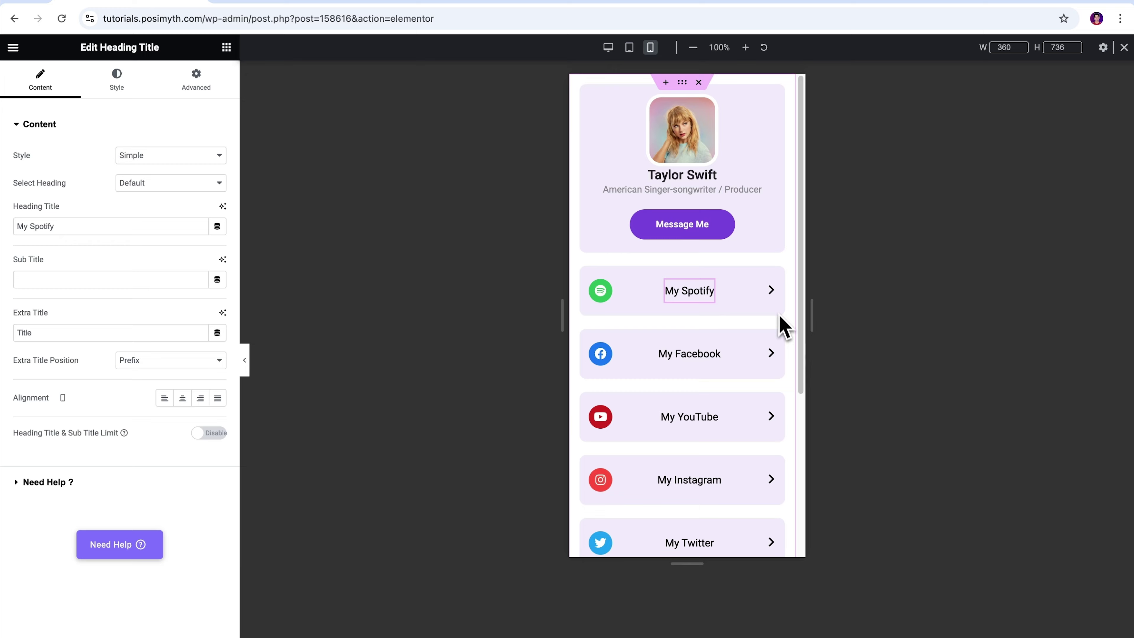
click(683, 83)
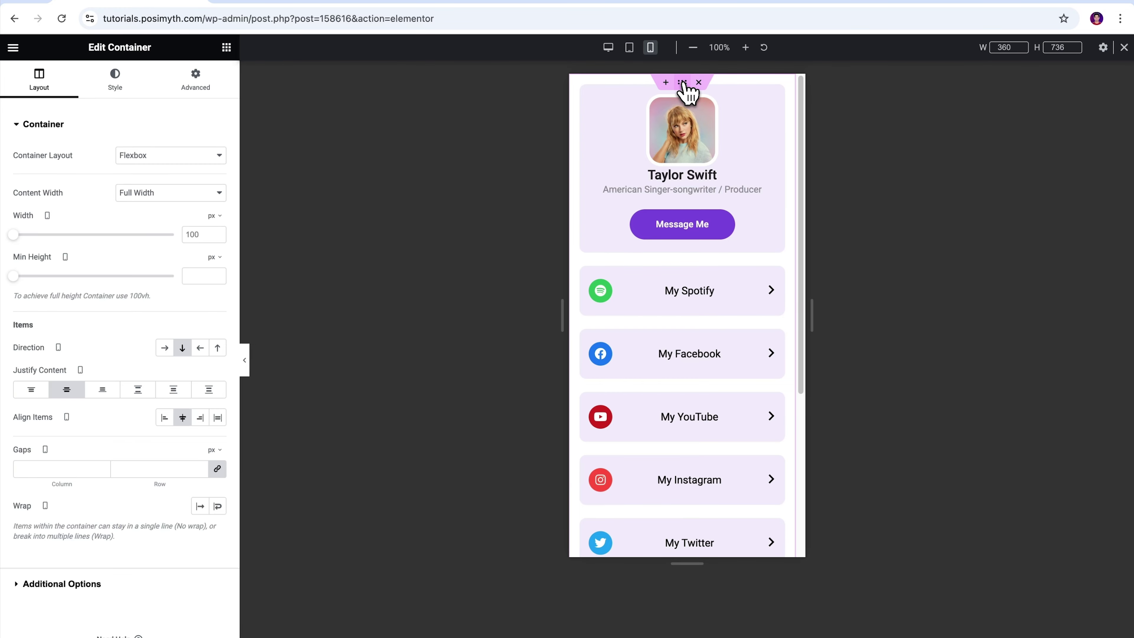
click(105, 632)
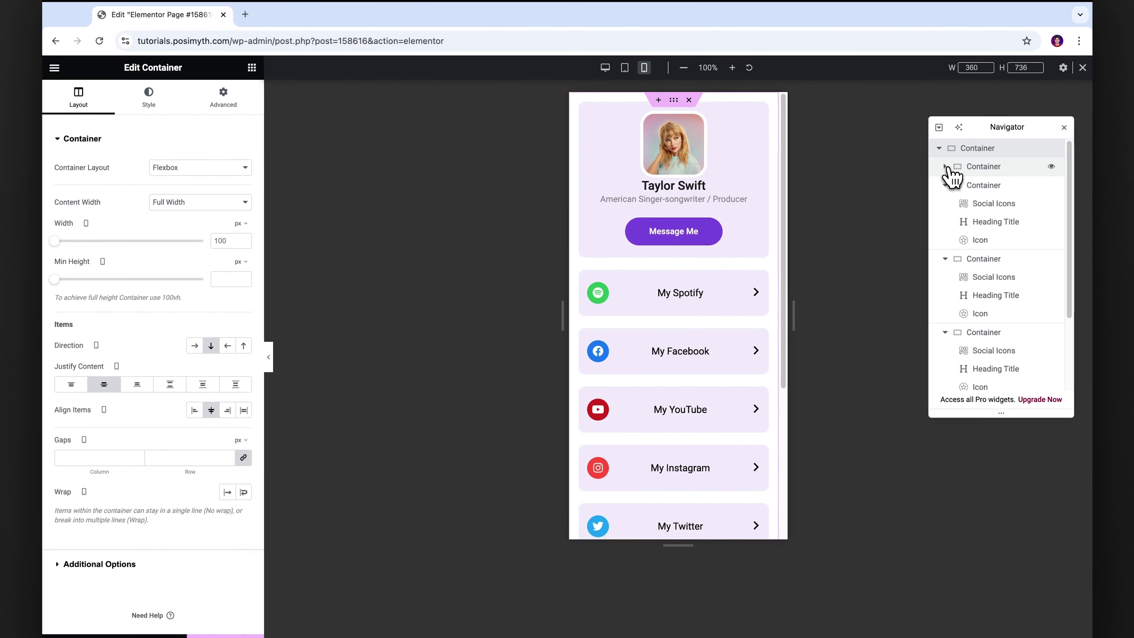
click(945, 185)
click(945, 201)
click(945, 223)
click(946, 241)
click(945, 259)
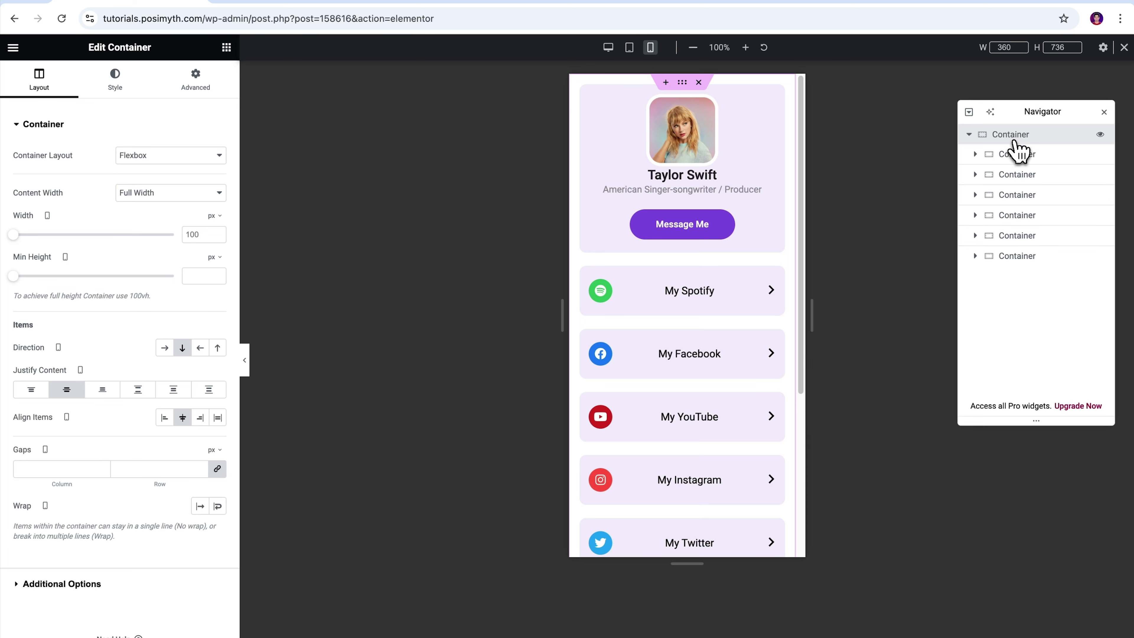
click(109, 85)
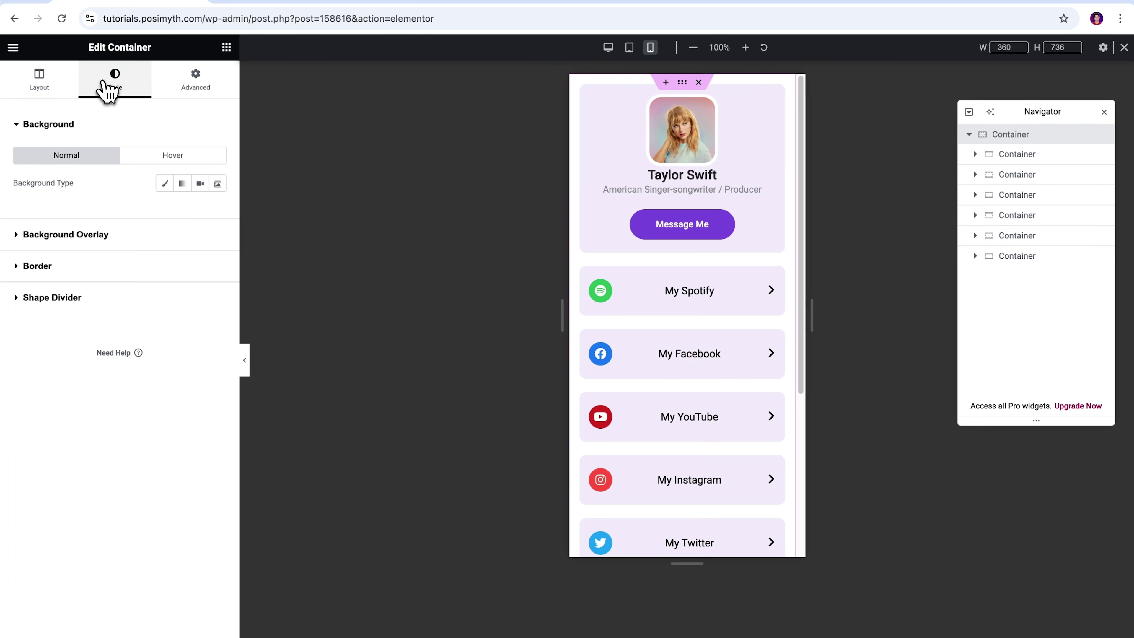
click(164, 183)
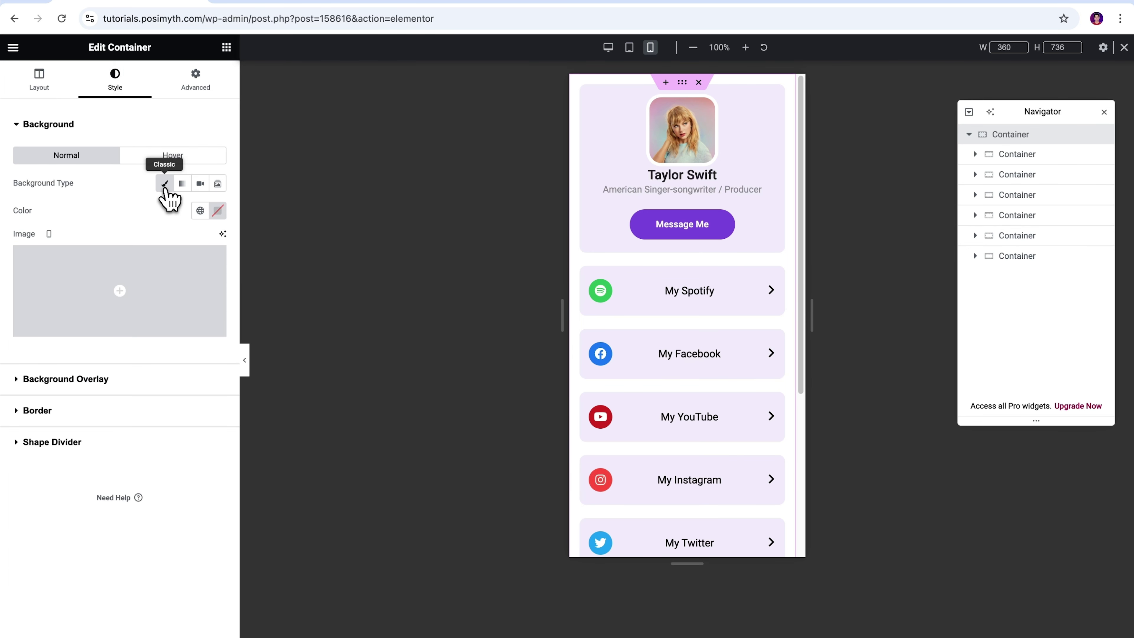
click(218, 211)
drag(218, 361, 119, 375)
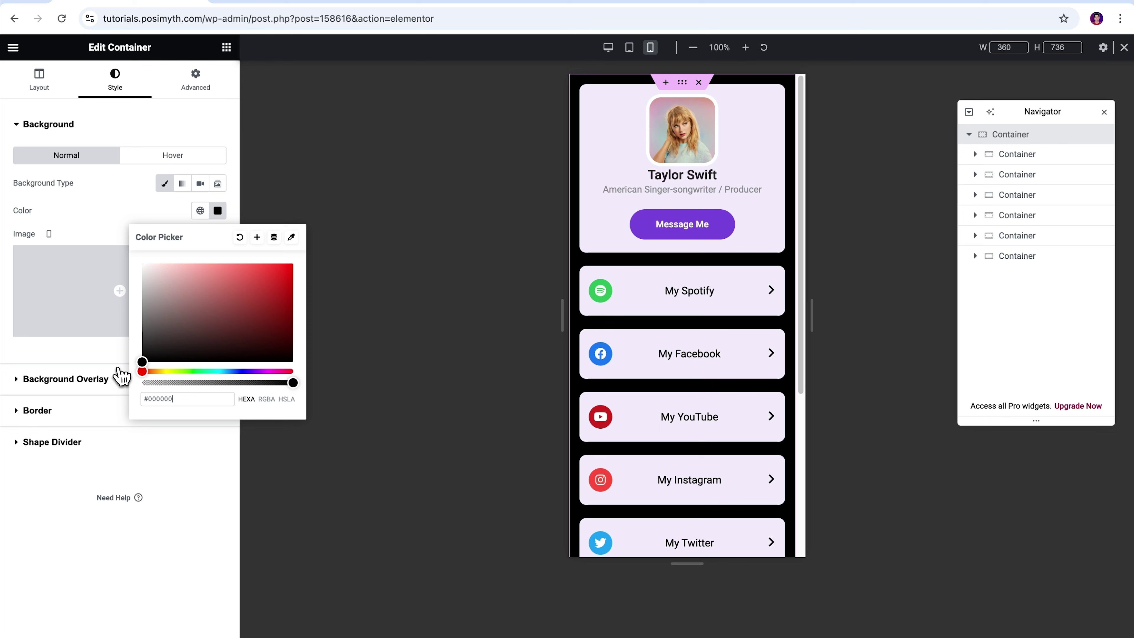
click(167, 190)
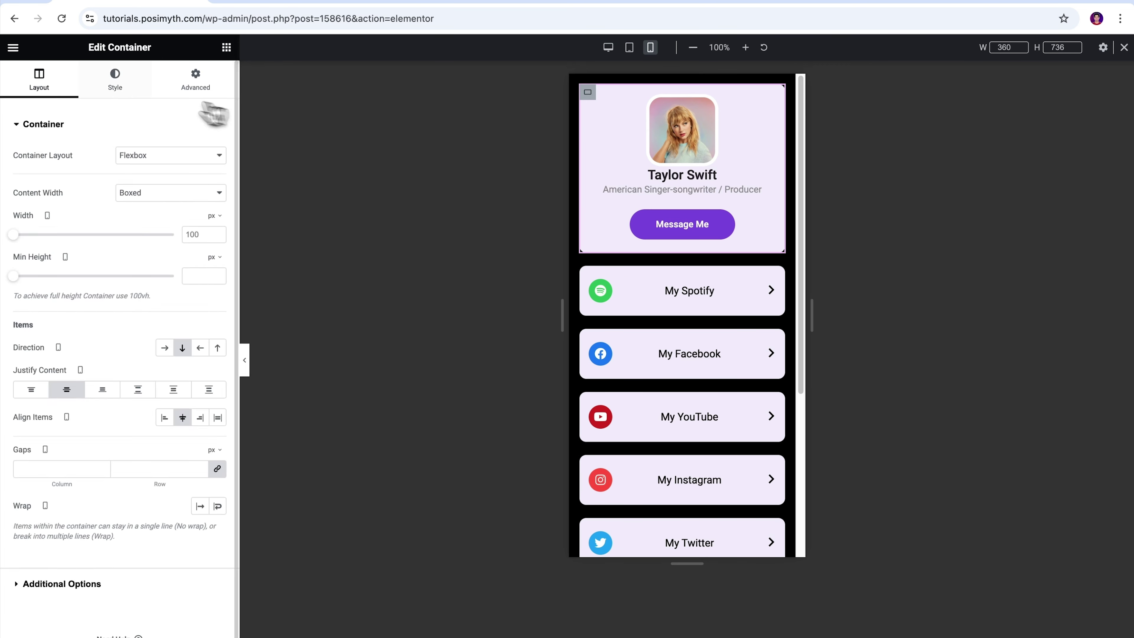
- Set the profile, My Spotify and My Facebook cards' background to pink #EEAFFF
click(115, 80)
click(218, 211)
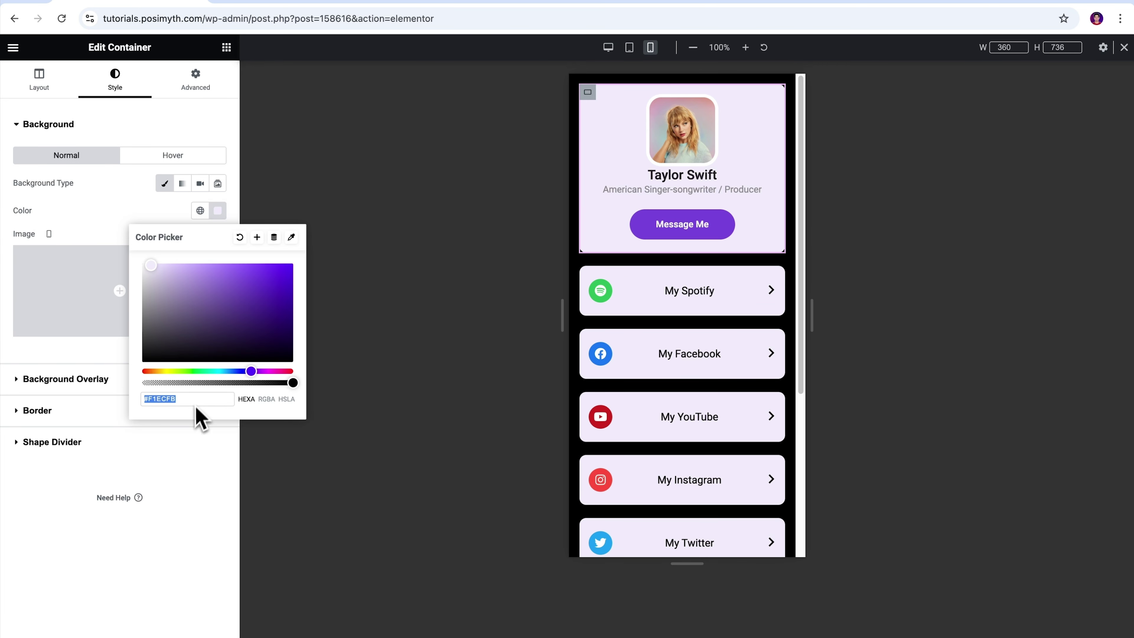
text(#EEAFFF)
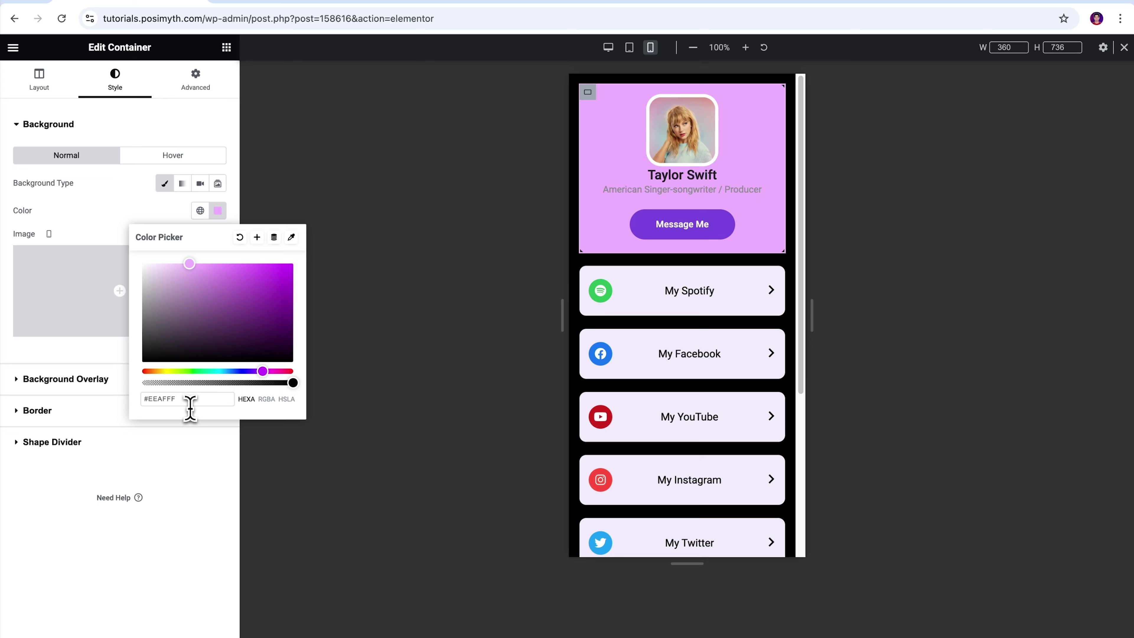
click(625, 308)
click(115, 81)
click(218, 211)
text(#EEAFFF)
click(634, 366)
click(218, 211)
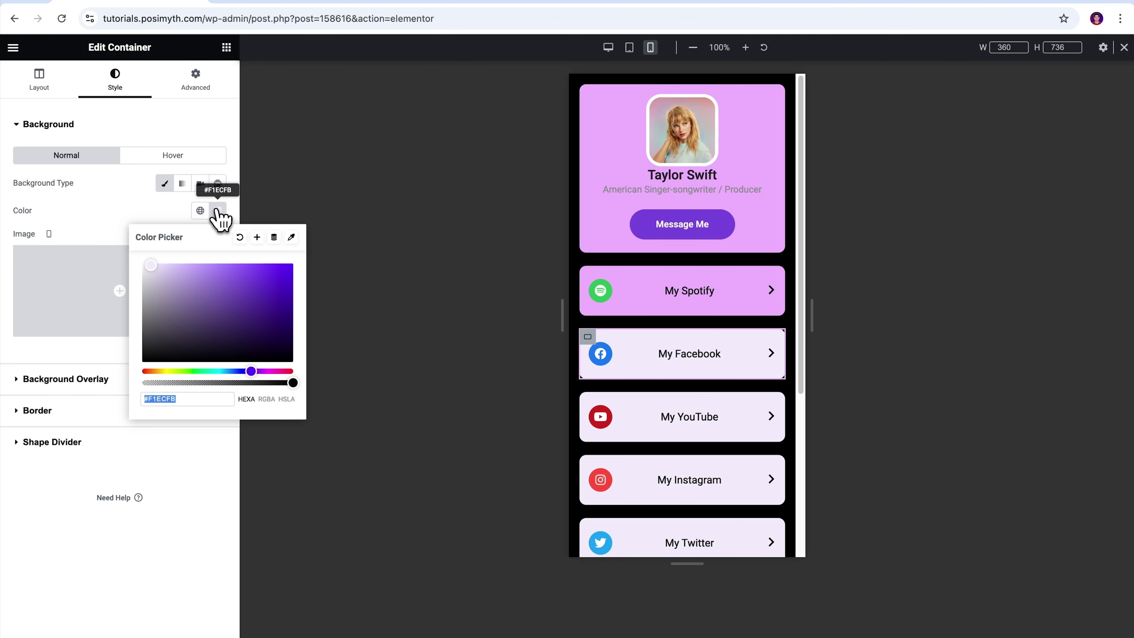
text(#EEAFFF)
- Set the My YouTube, Instagram and Twitter cards' background to pink #EEAFFF
click(647, 433)
click(218, 211)
text(#EEAFFF)
click(595, 473)
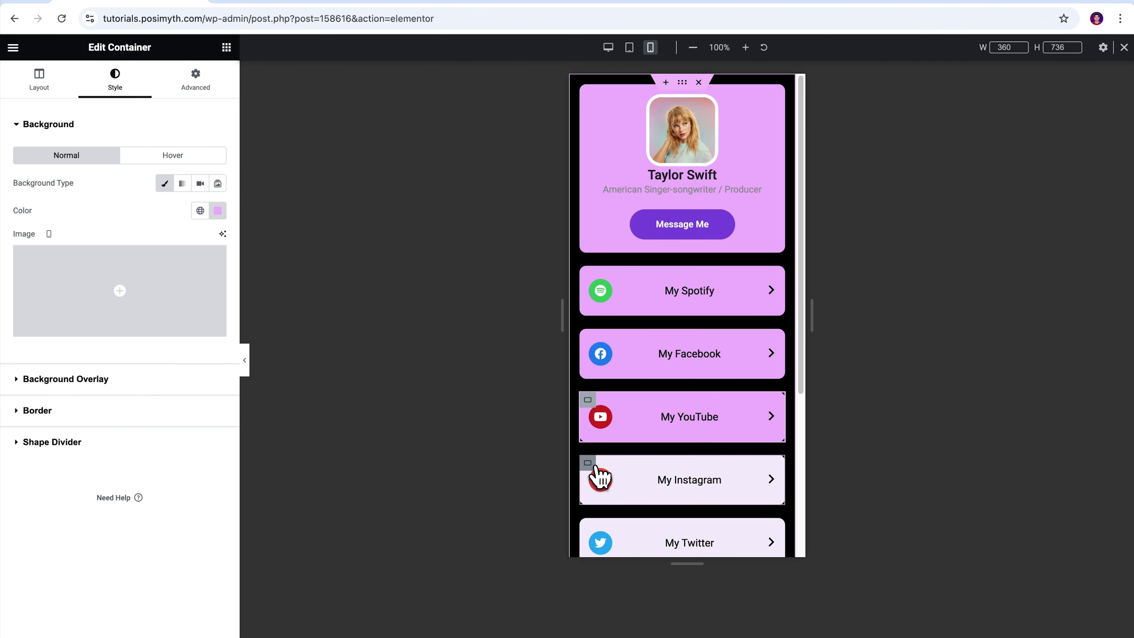
click(218, 211)
text(#EEAFFF)
click(594, 532)
click(218, 211)
key(ctrl+v)
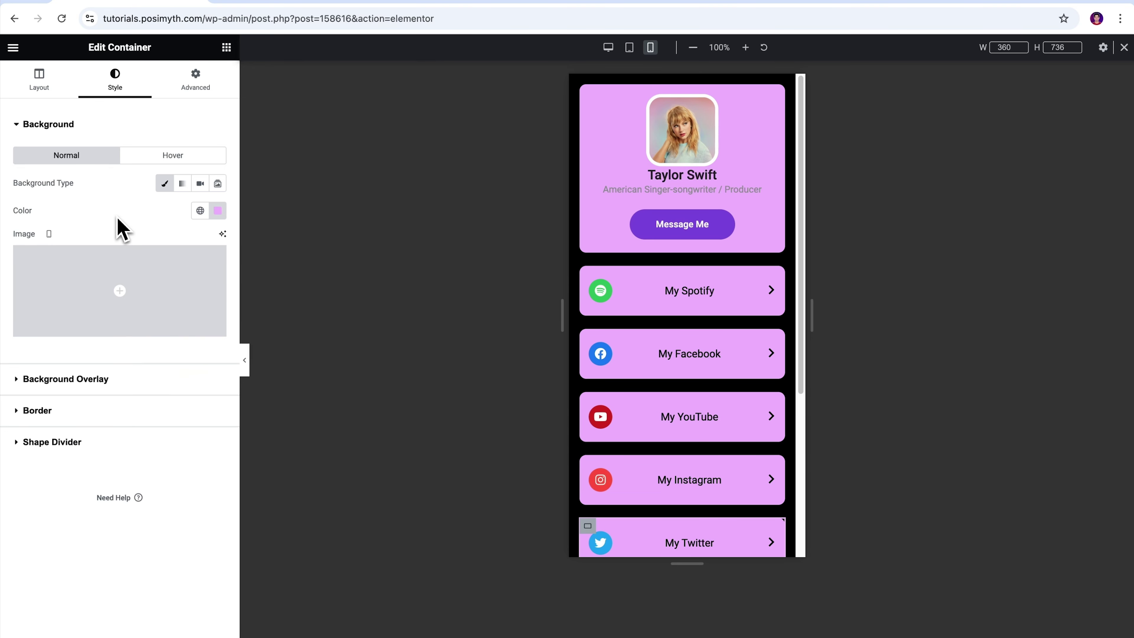
scroll(749, 347, down, 5)
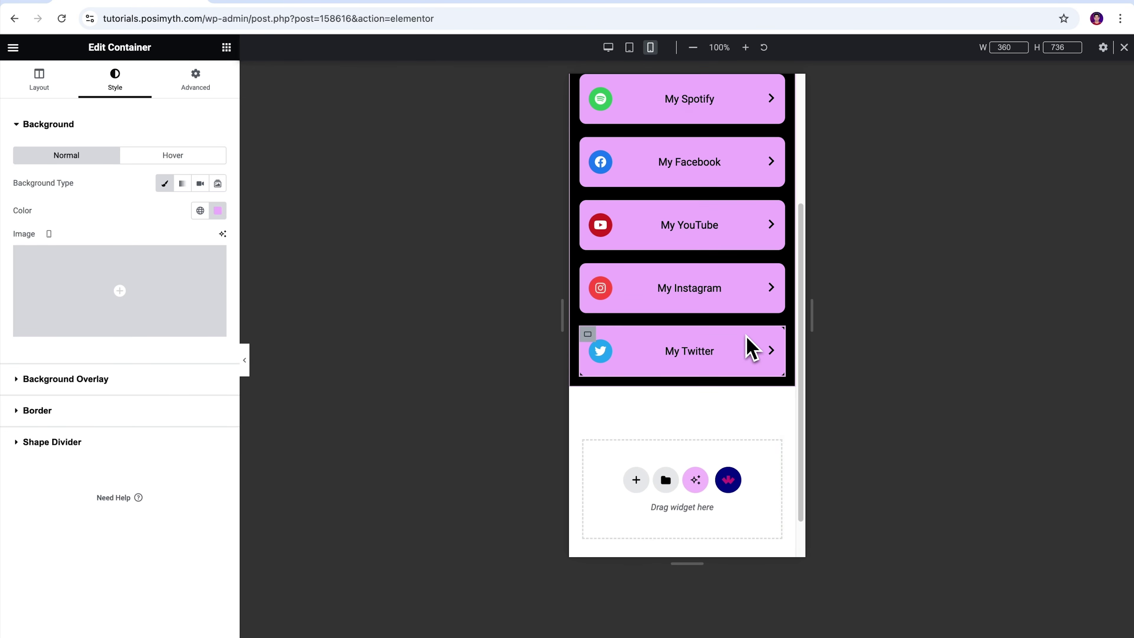
scroll(751, 349, up, 5)
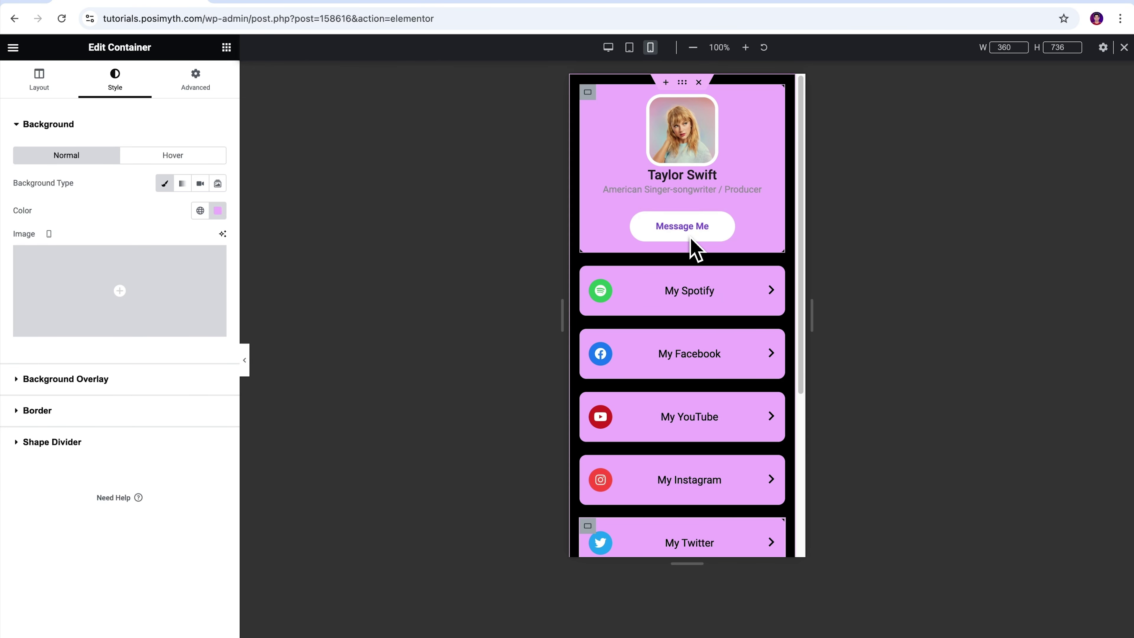
- Set the Message Me button's background colour and hover text colour to black
click(706, 237)
click(117, 80)
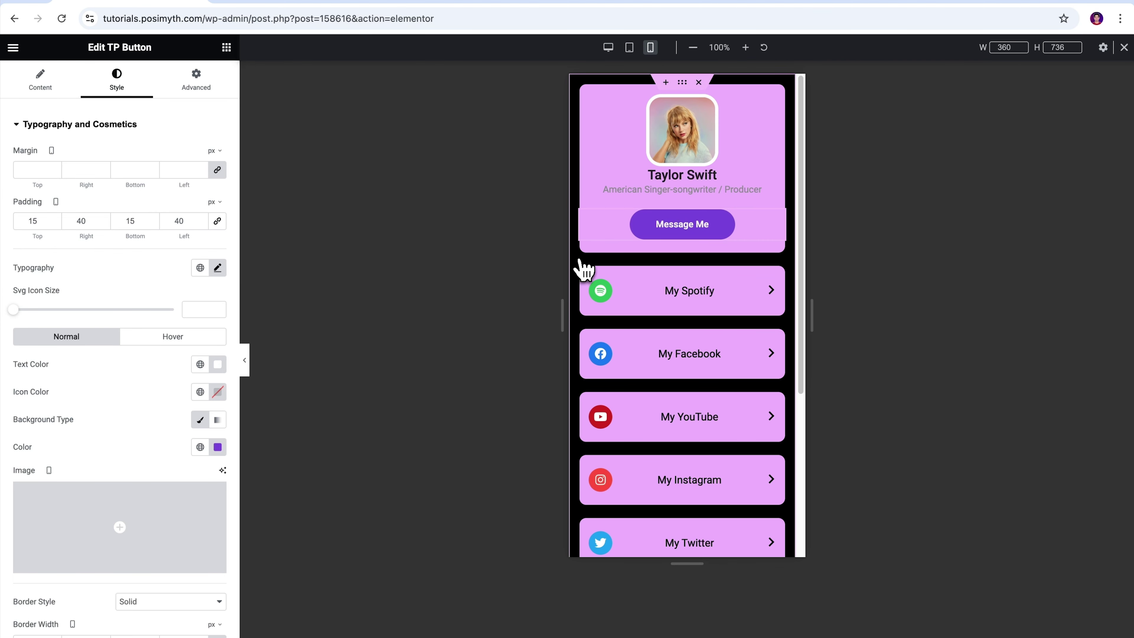
click(218, 448)
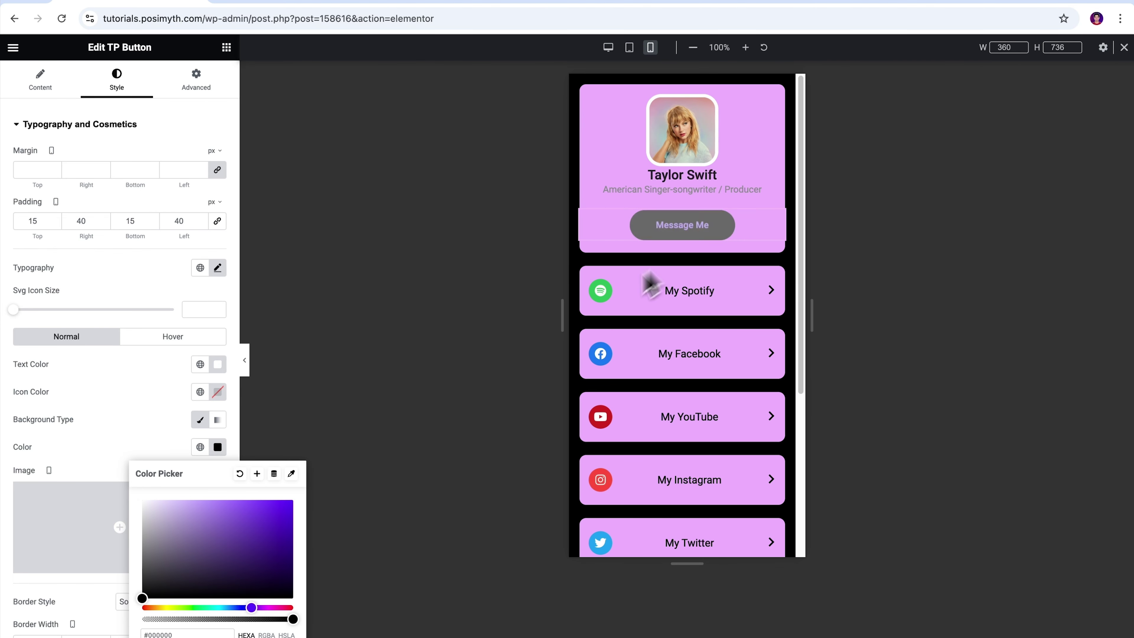
click(169, 337)
click(218, 364)
drag(192, 438, 114, 539)
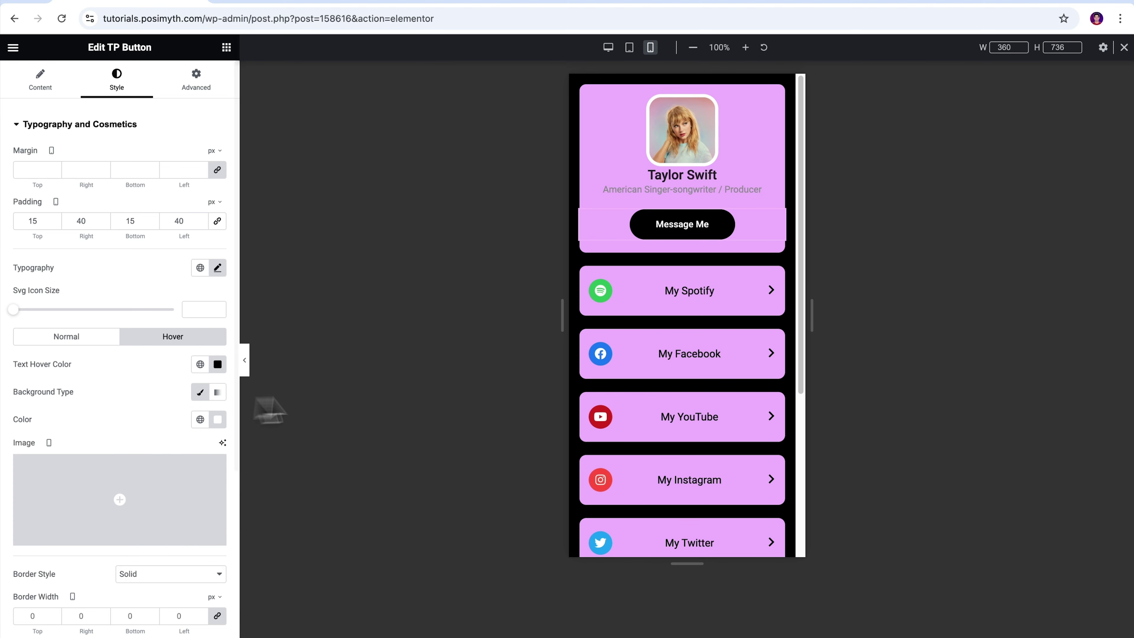
click(266, 405)
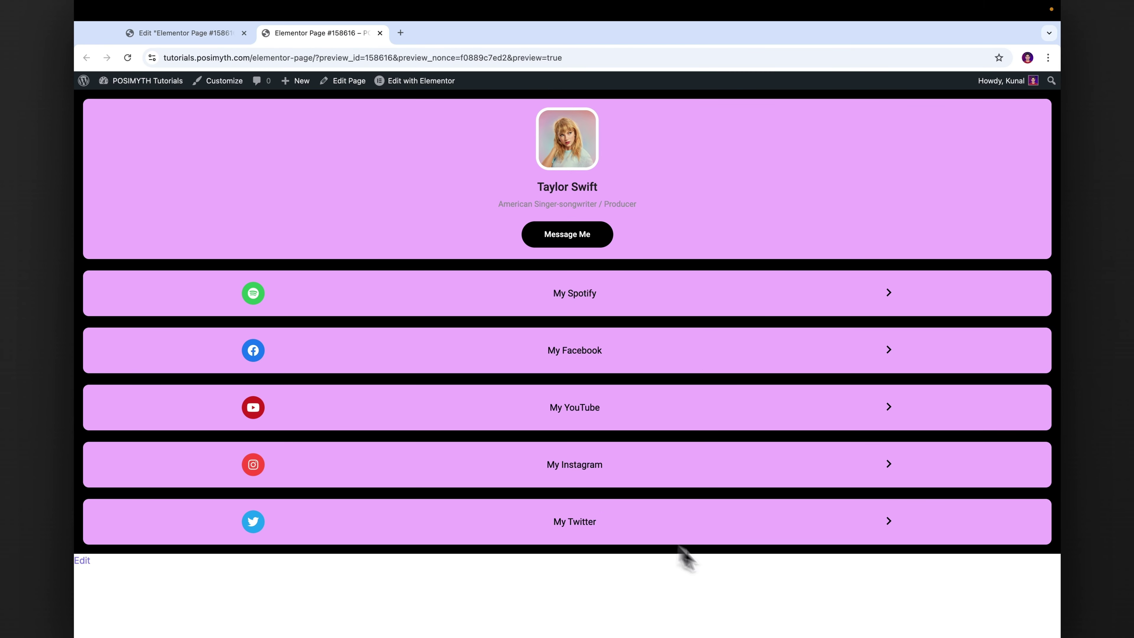
- Open DevTools device mode and emulate an iPhone 12 Pro at 390 × 844
right_click(859, 622)
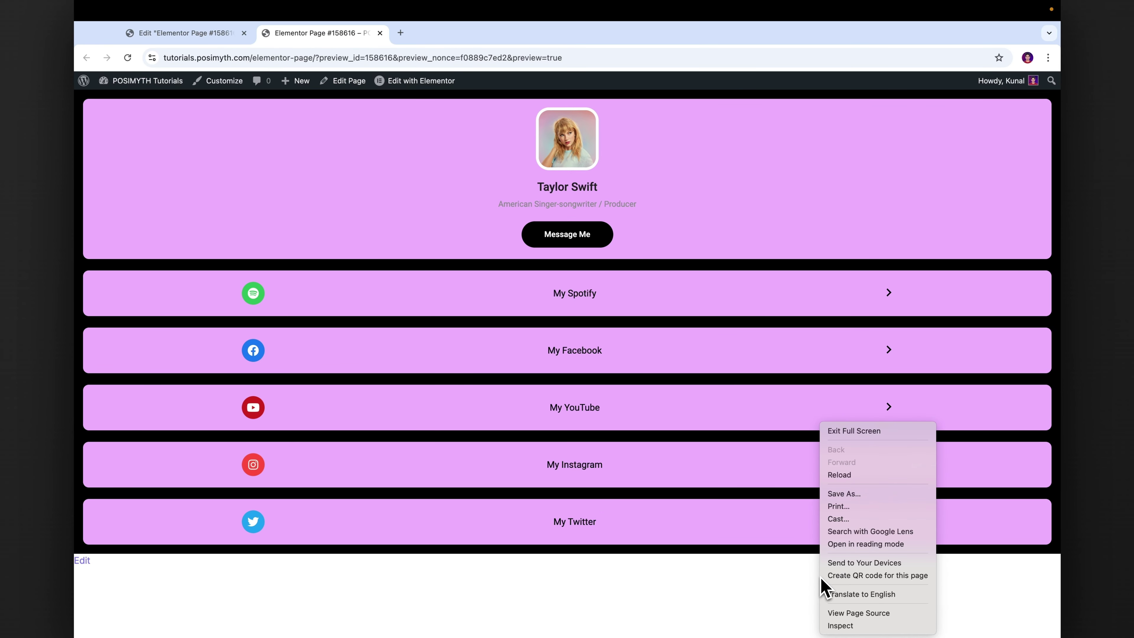
click(840, 625)
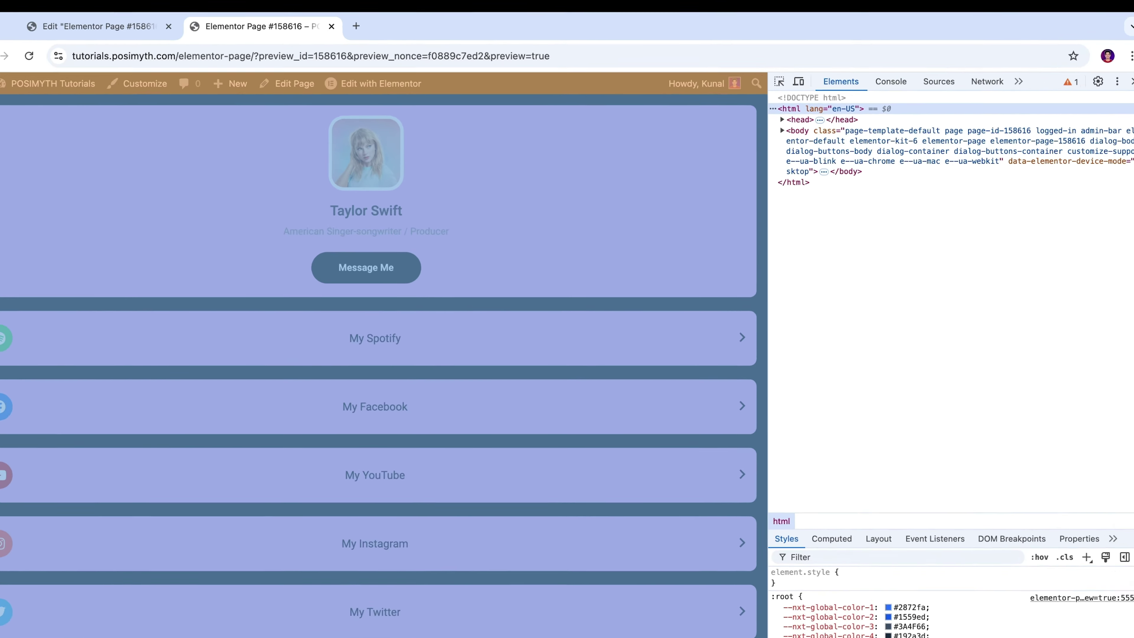
click(798, 81)
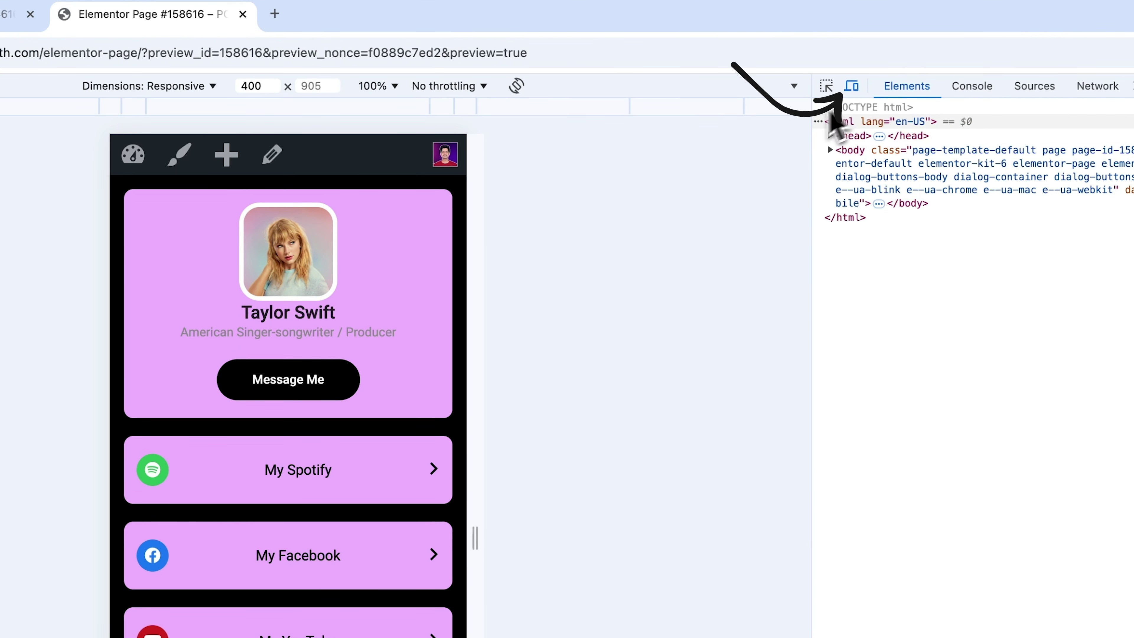
click(197, 88)
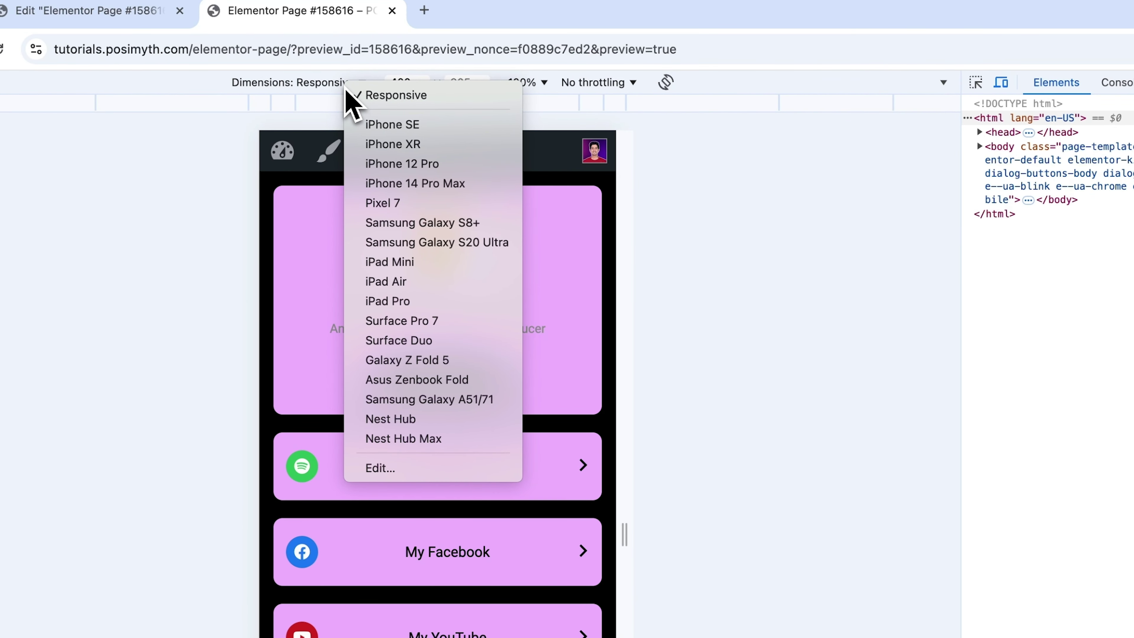
click(402, 144)
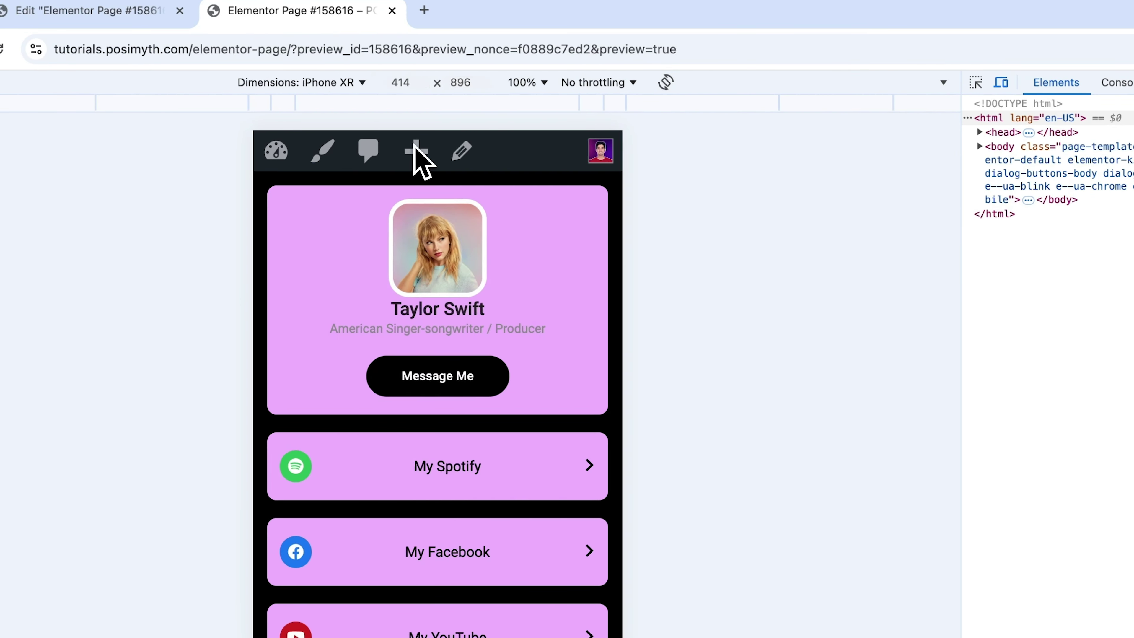
click(355, 83)
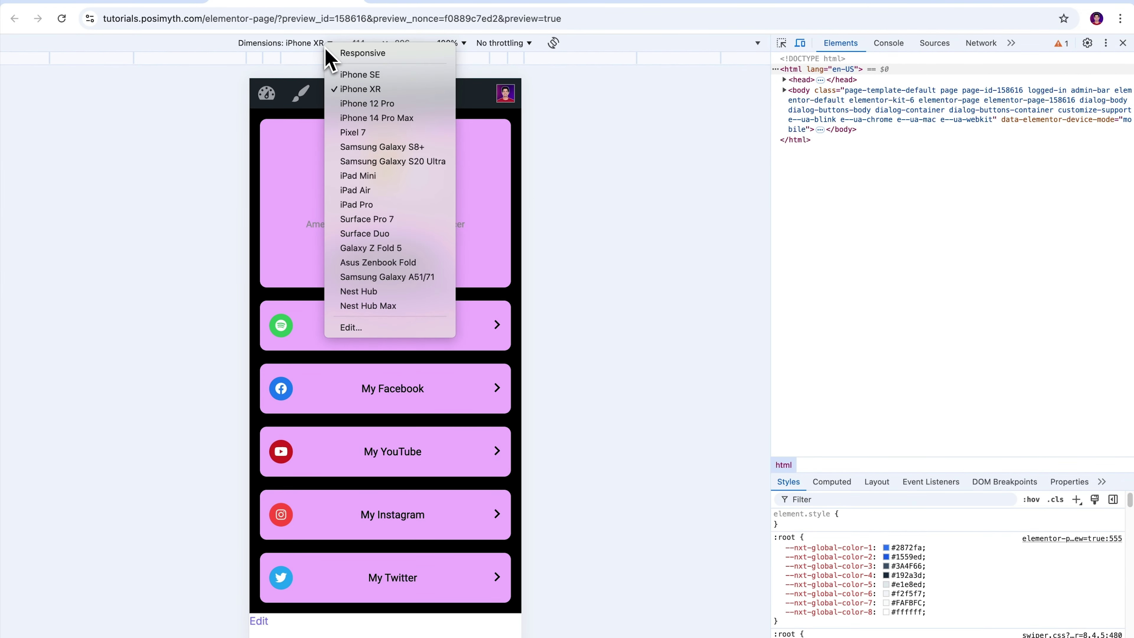
click(377, 104)
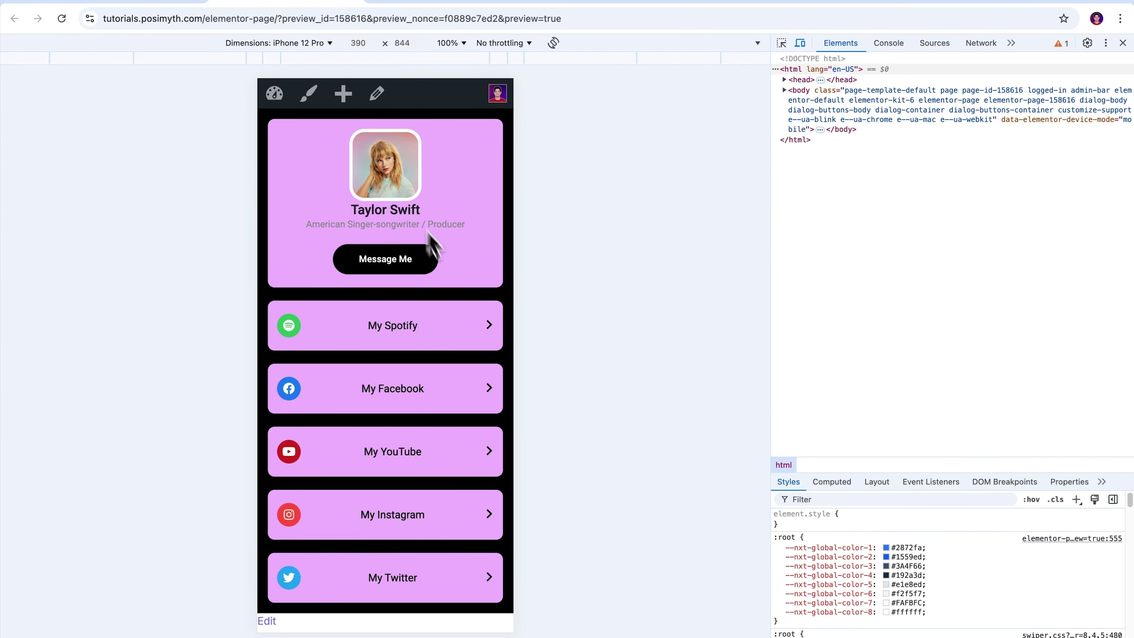